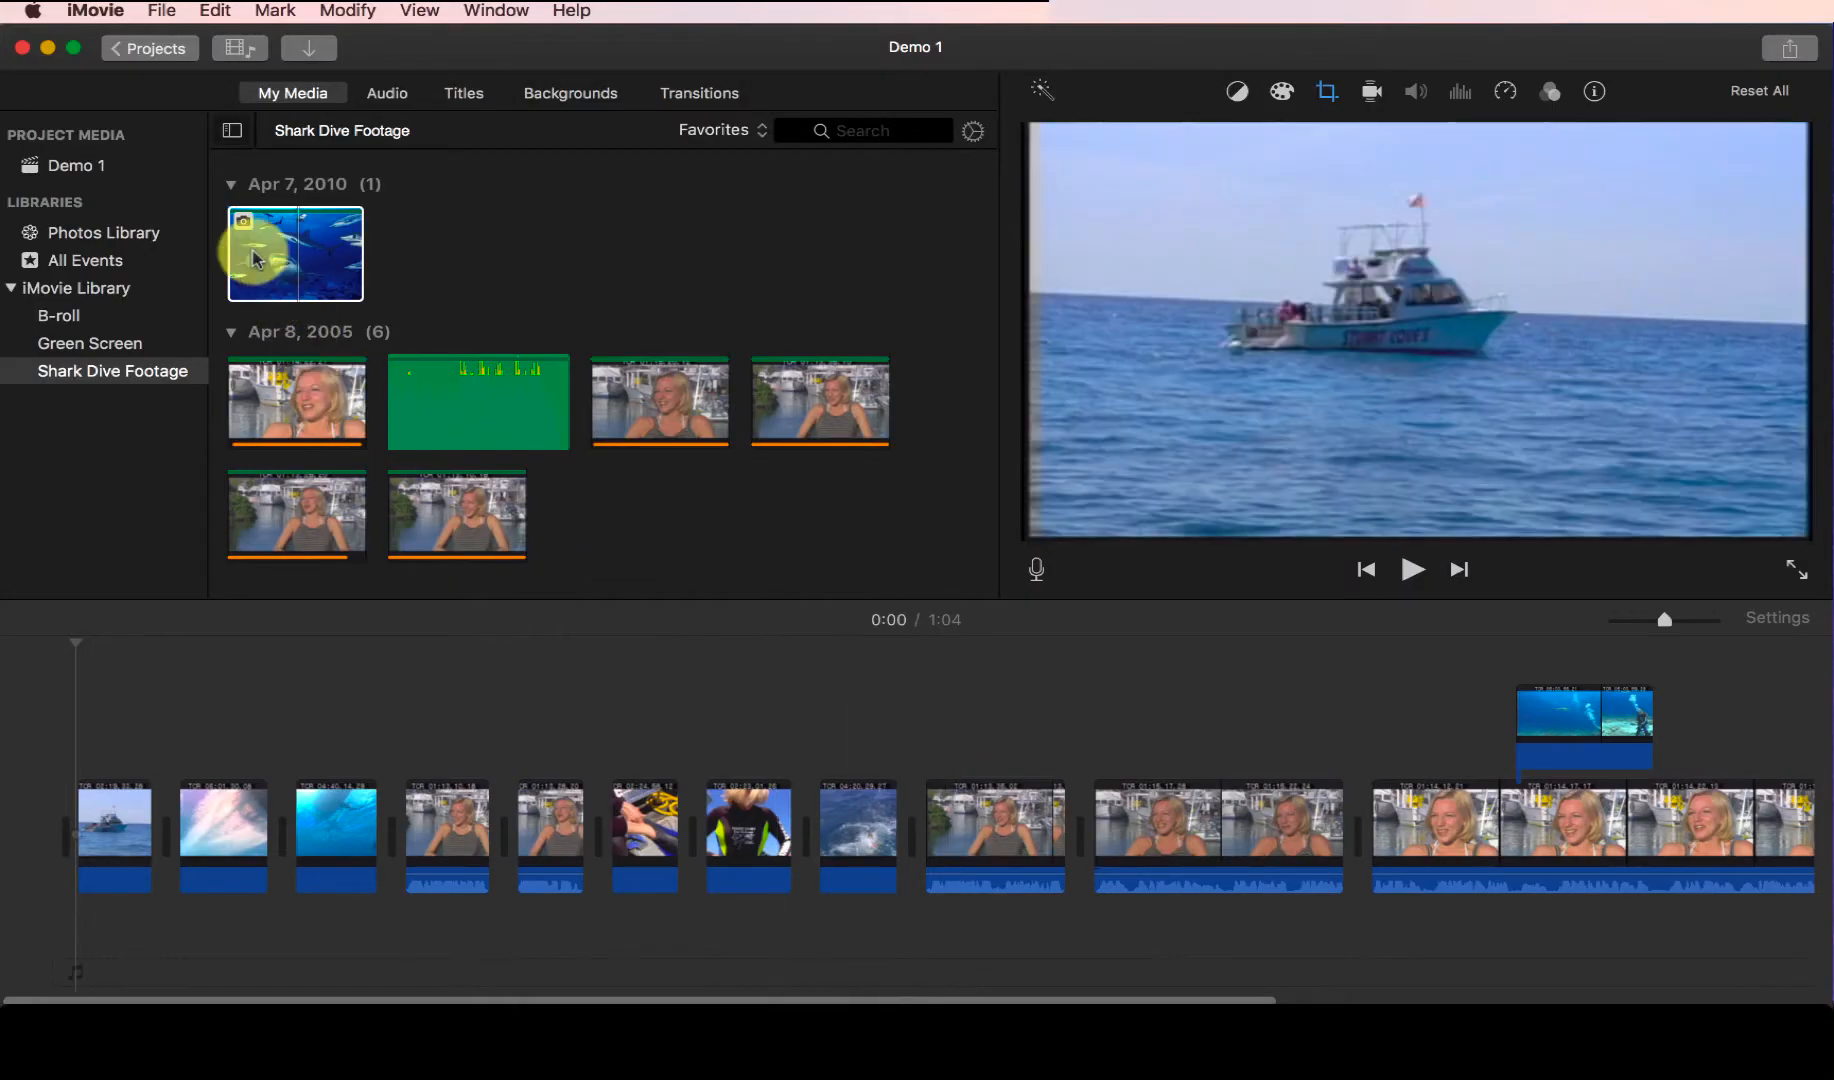
Insert the shark photo from Shark Dive Footage at the start of the timeline, ahead of the boat clip.
left_click(255, 258)
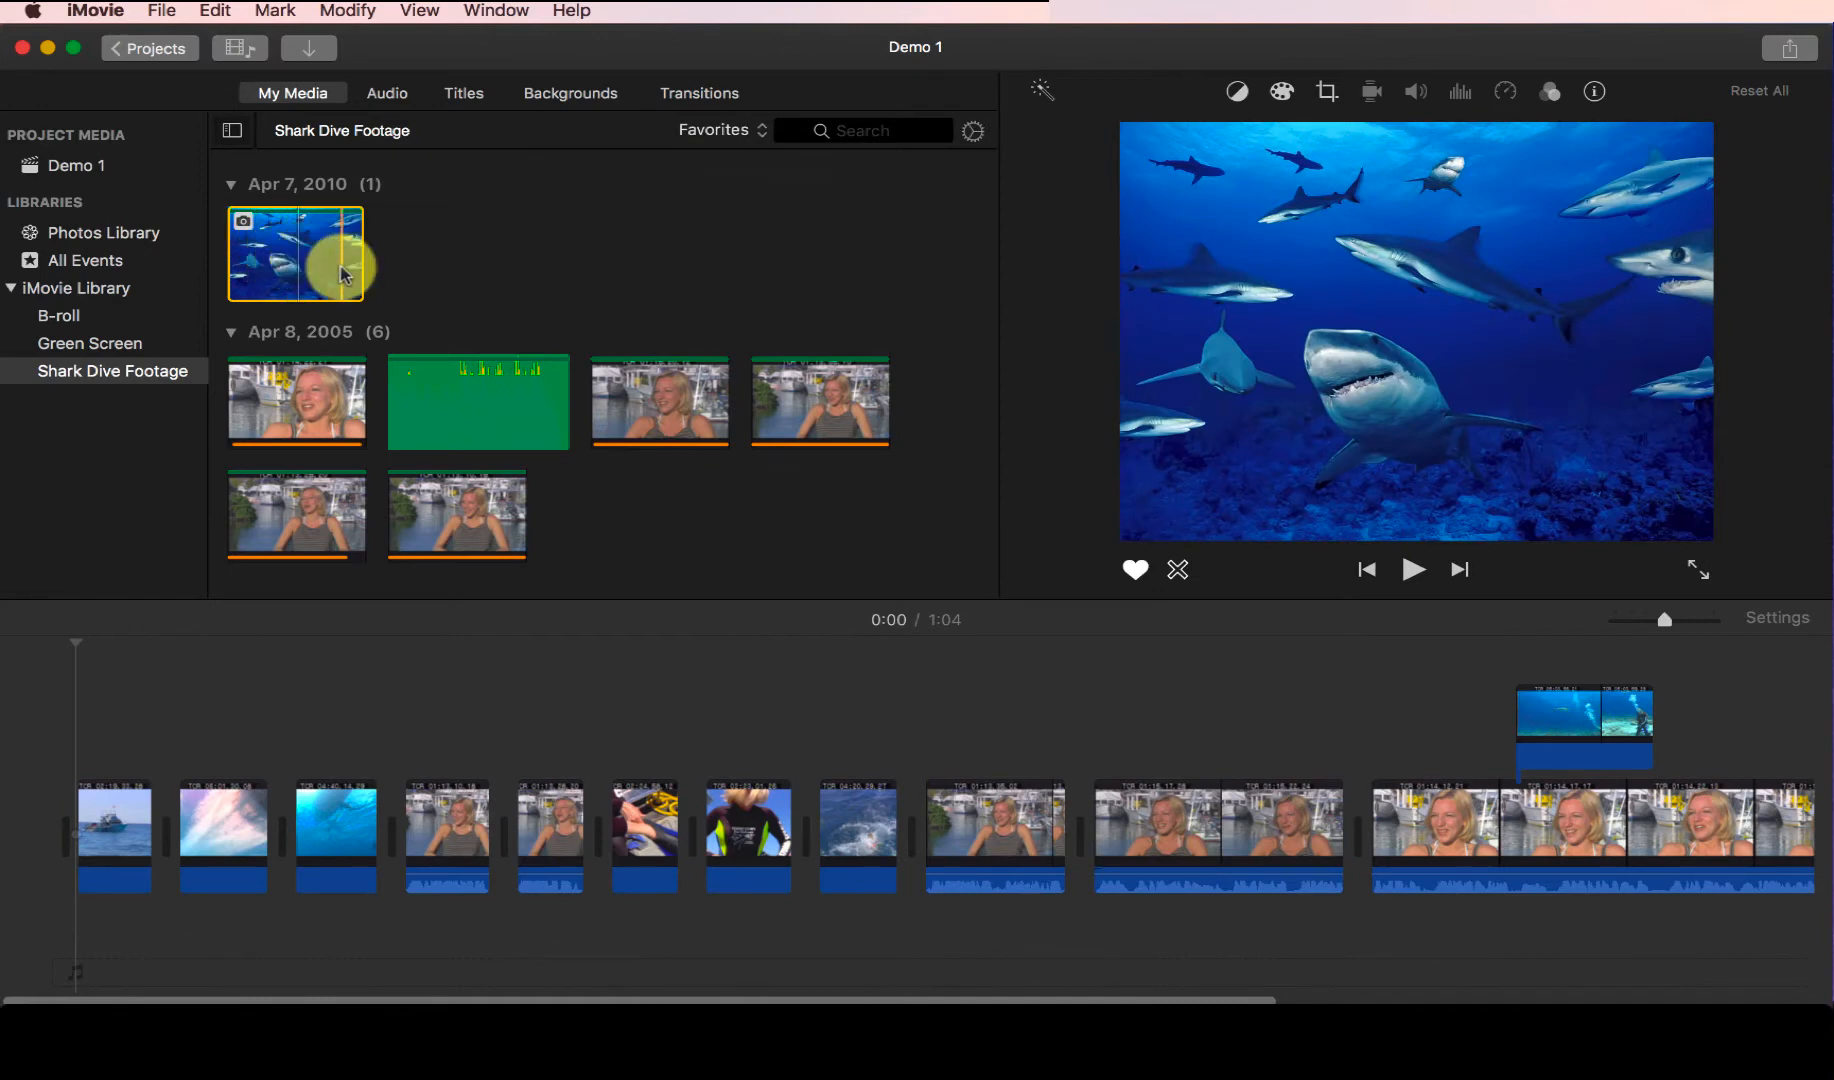
left_click_drag(343, 275, 84, 846)
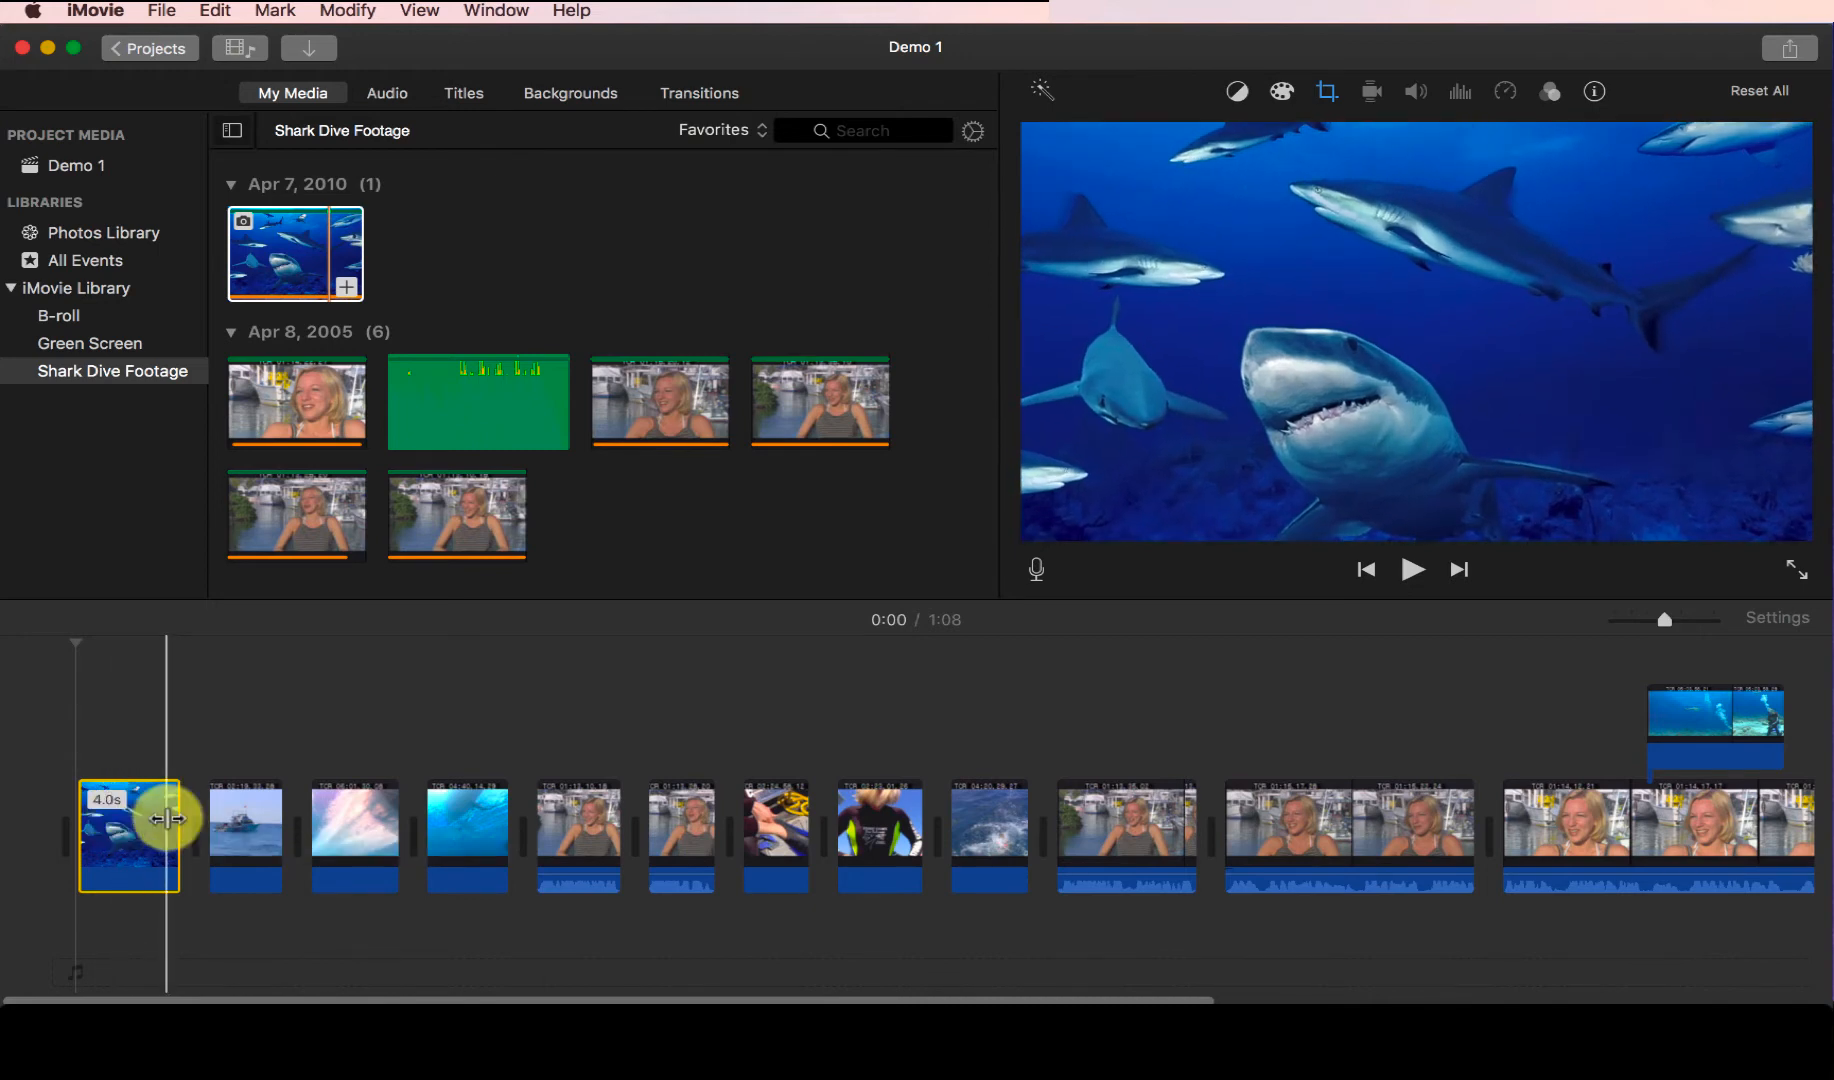
mouse_move(166, 818)
left_mouse_down()
mouse_move(255, 818)
mouse_move(172, 820)
left_mouse_up()
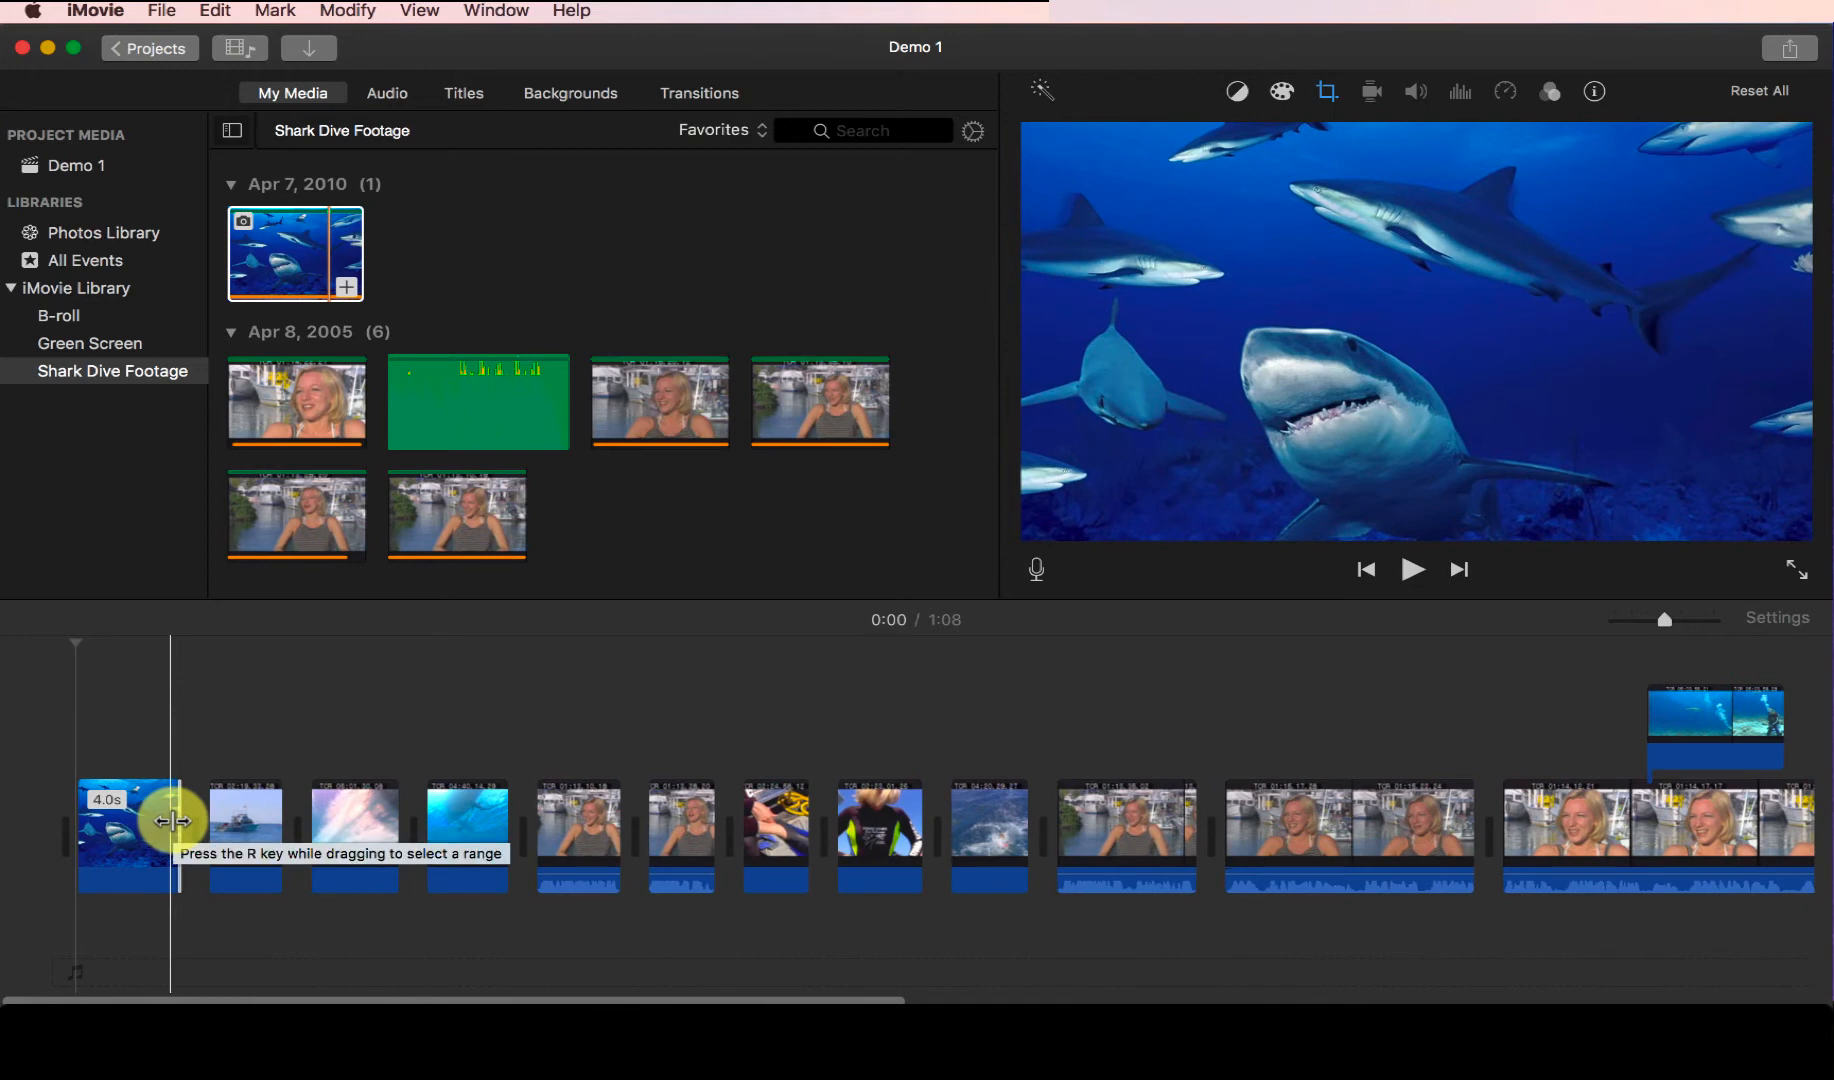
Review the default photo placement and photo duration in the preferences, keeping Ken Burns as the placement.
left_click(115, 15)
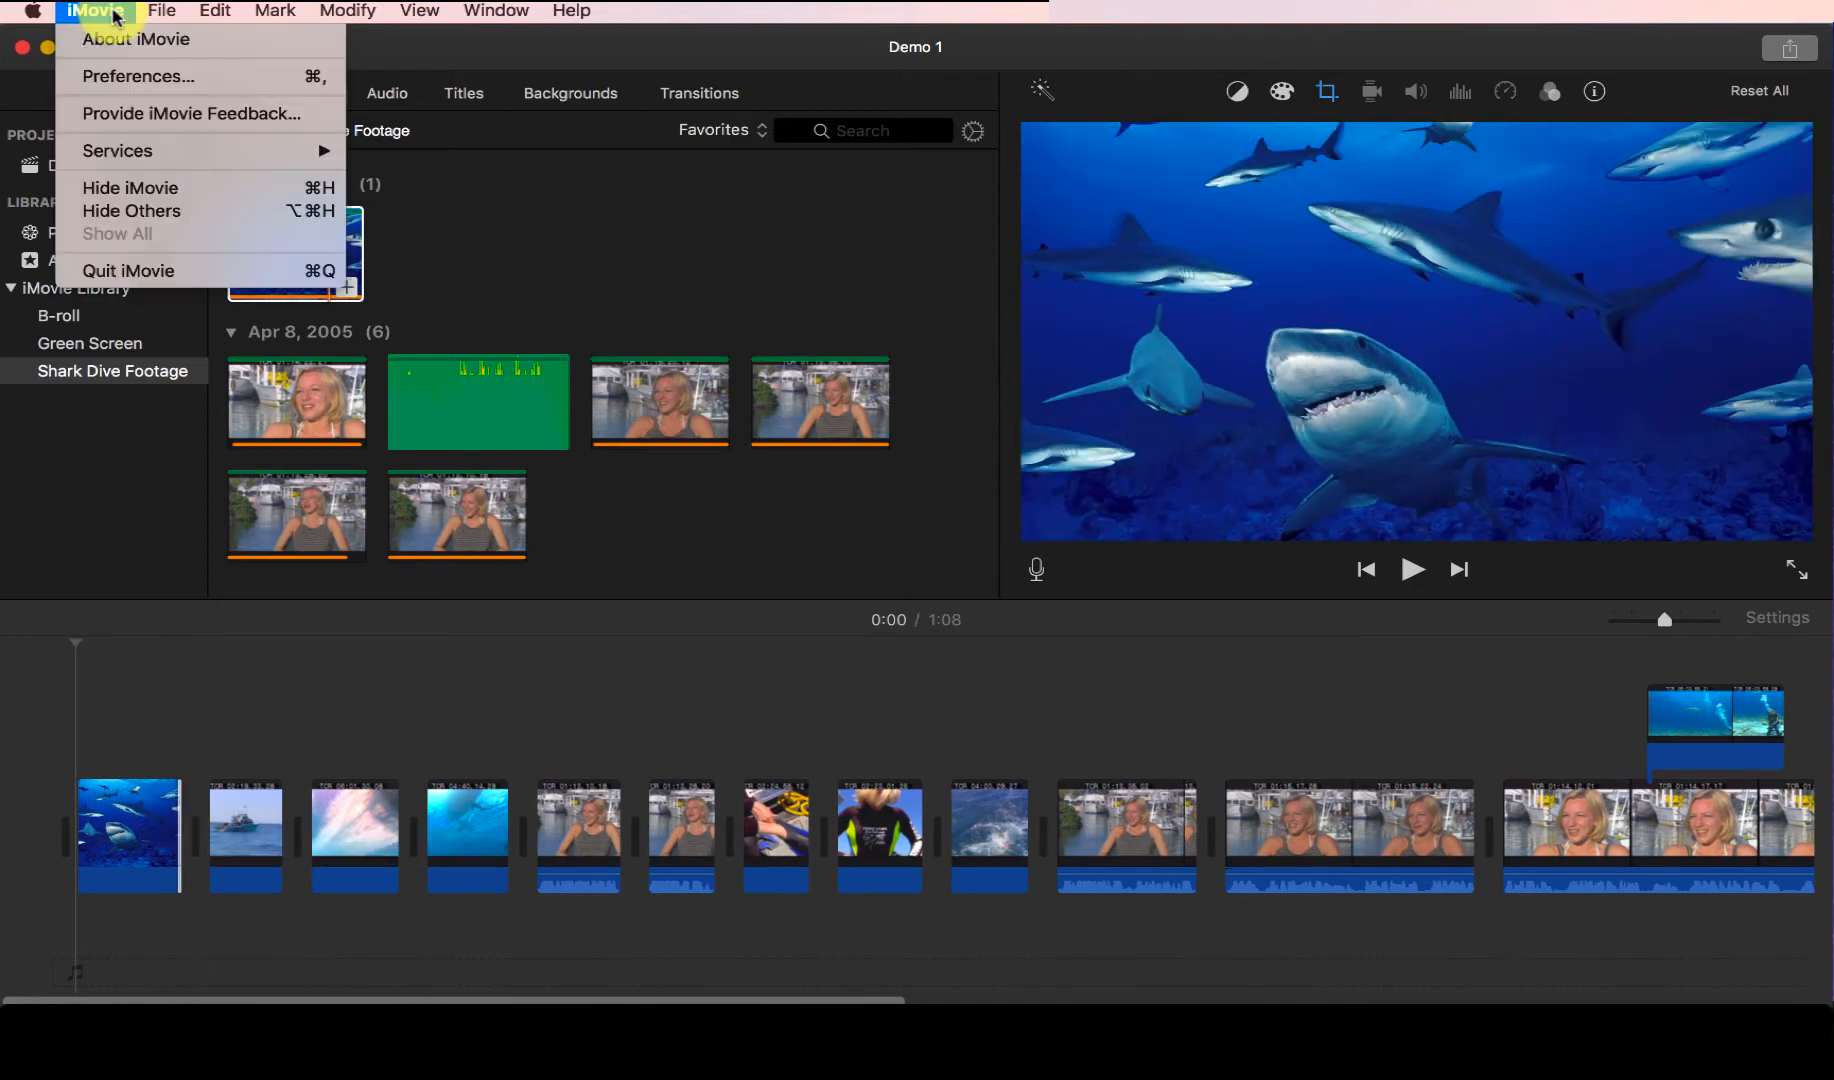
left_click(137, 80)
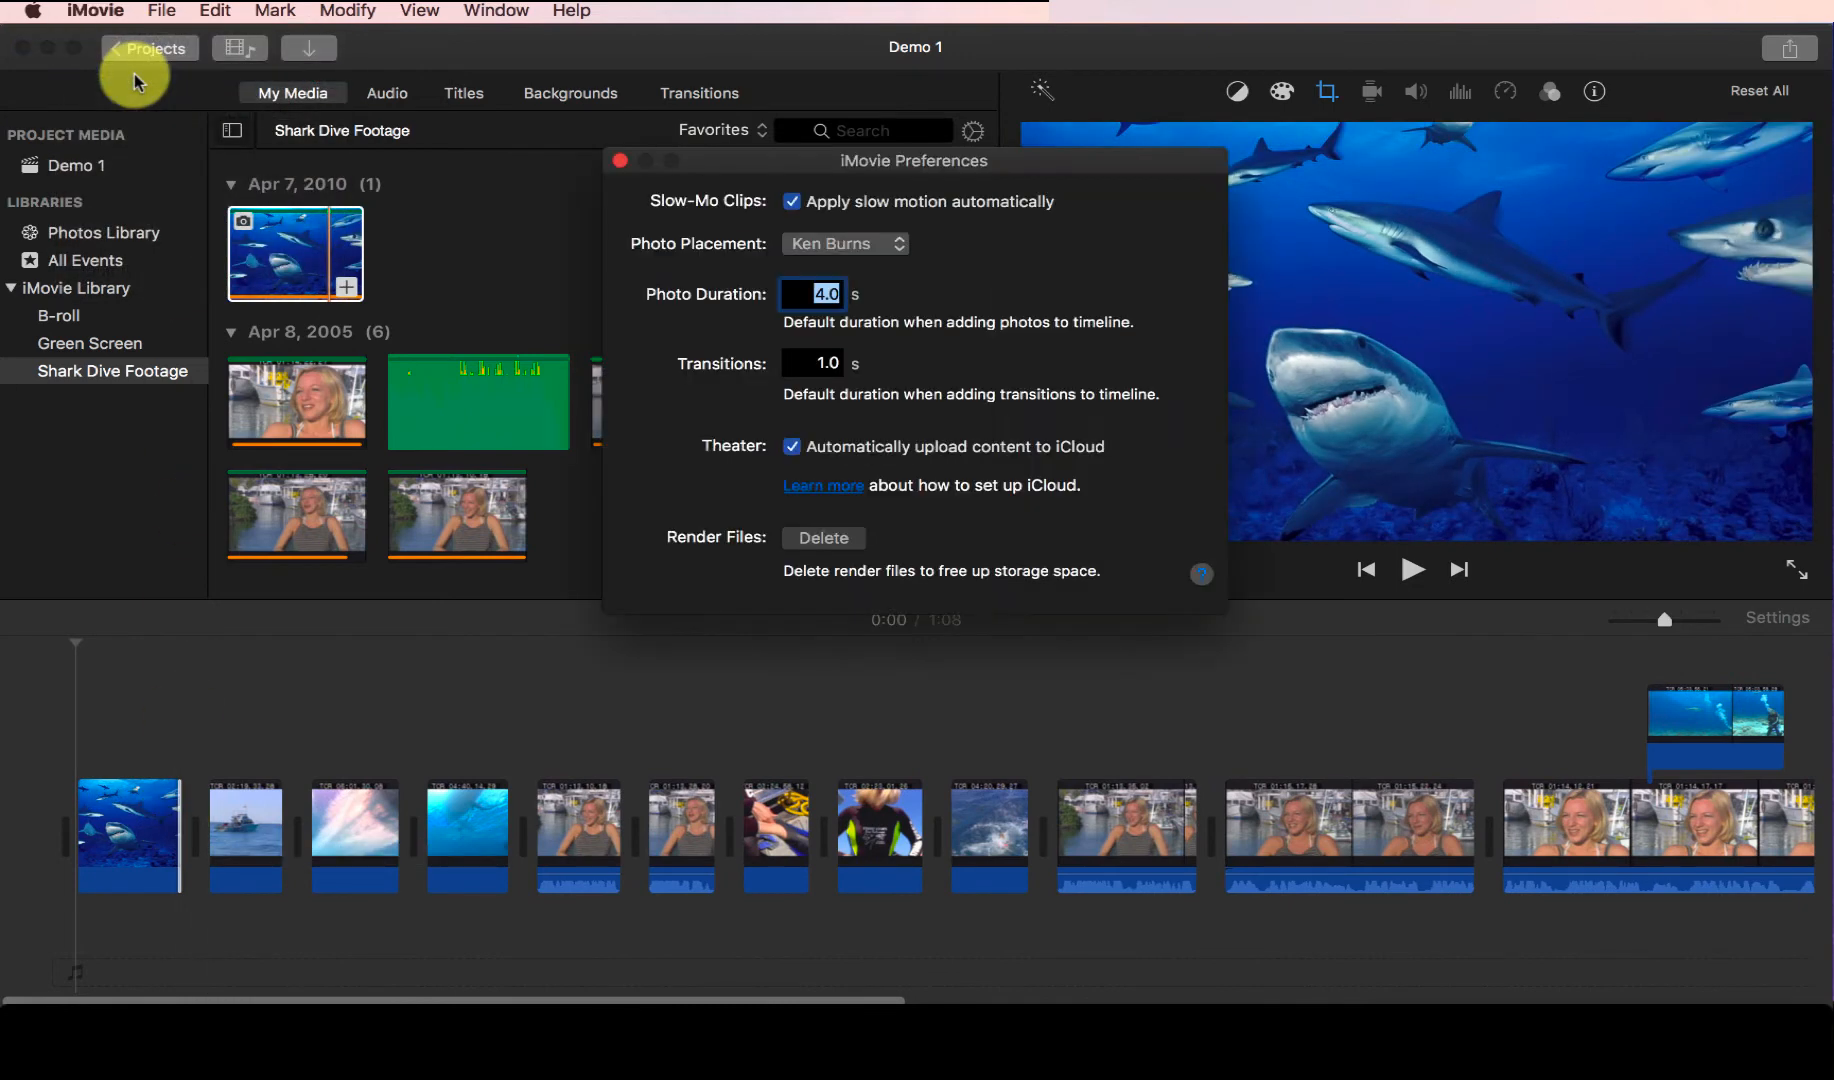
left_click(838, 248)
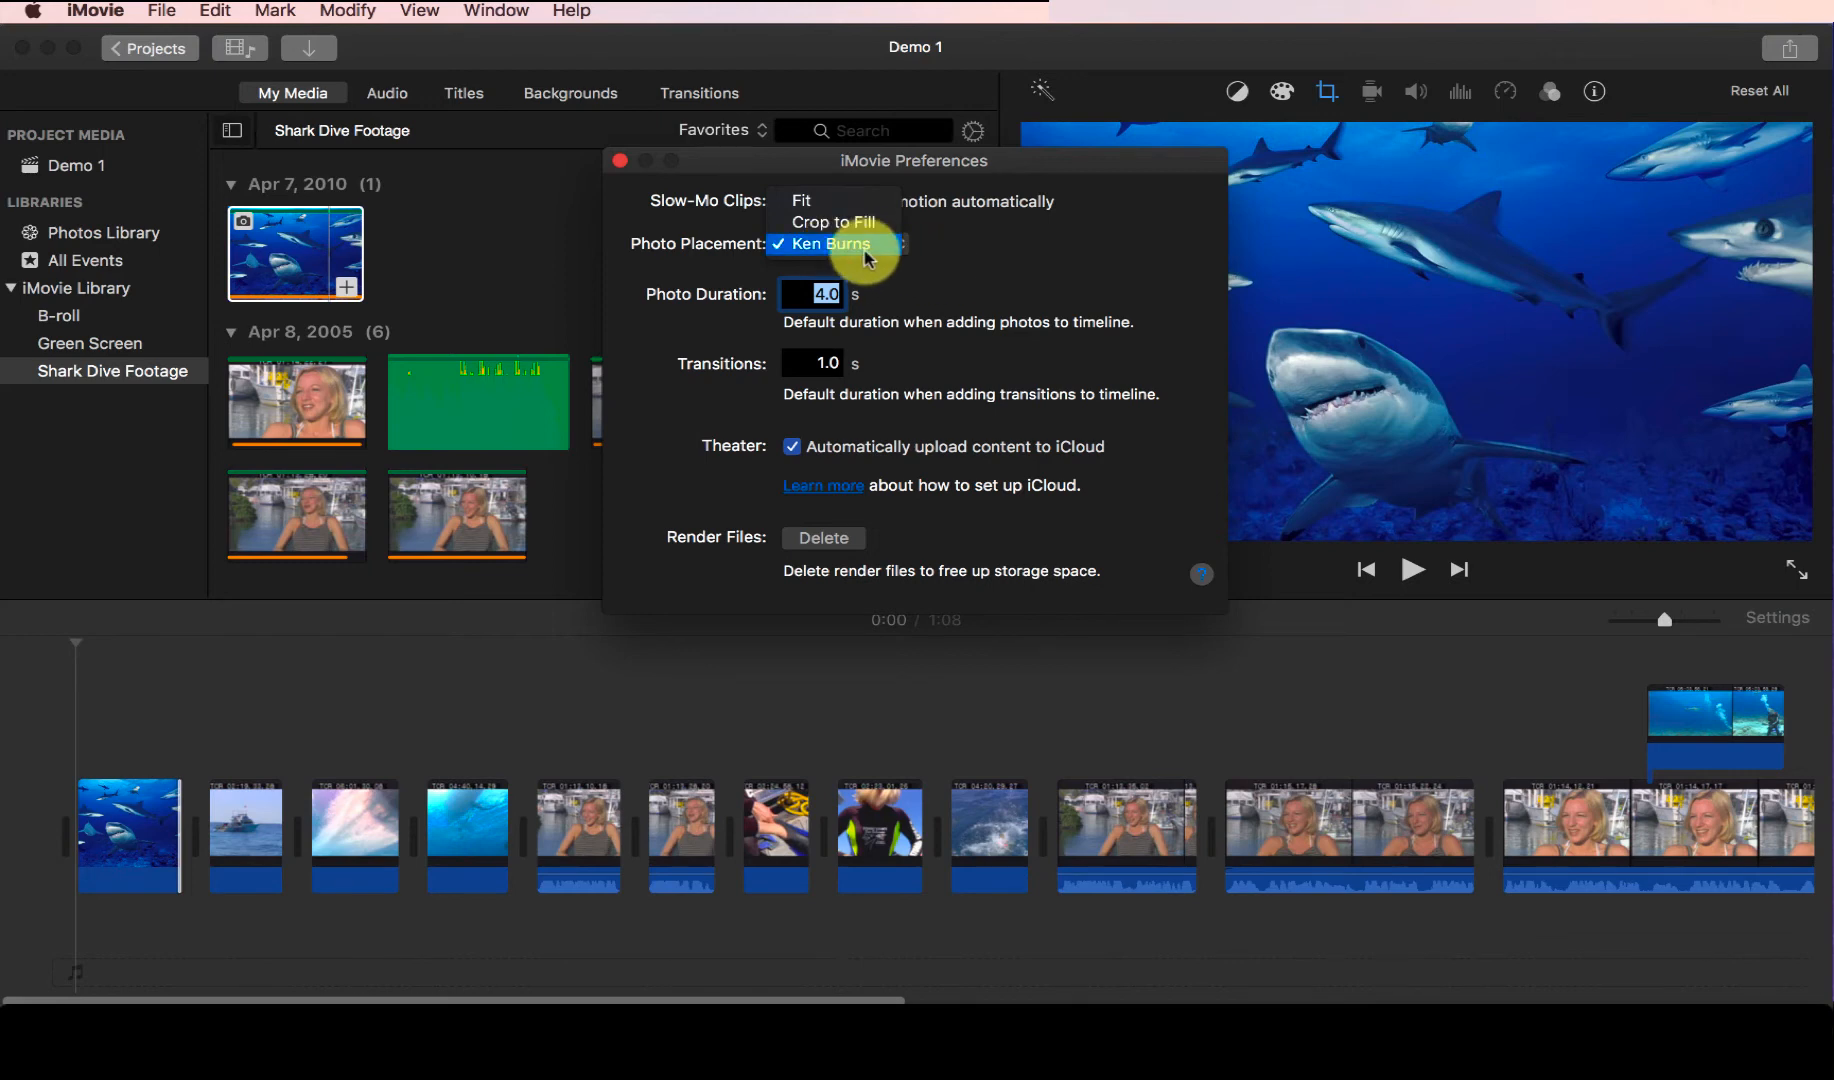
left_click(850, 245)
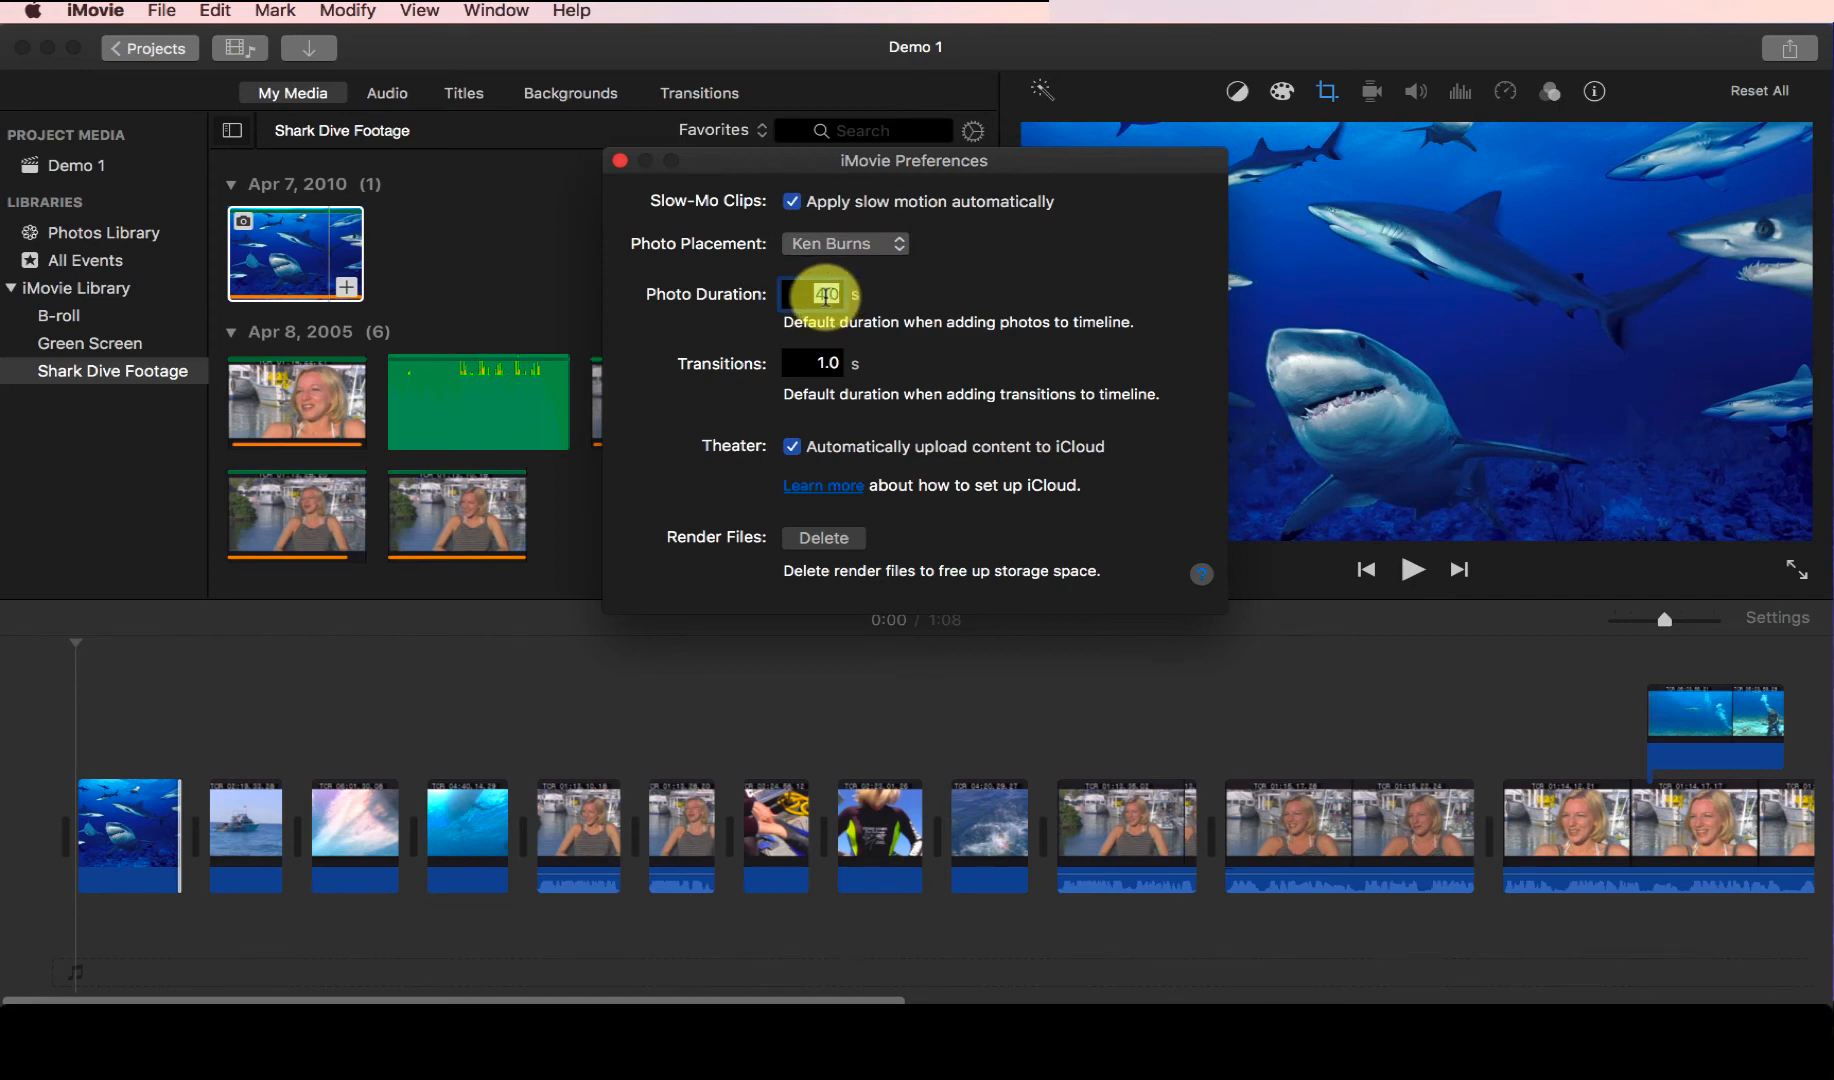
left_click(620, 165)
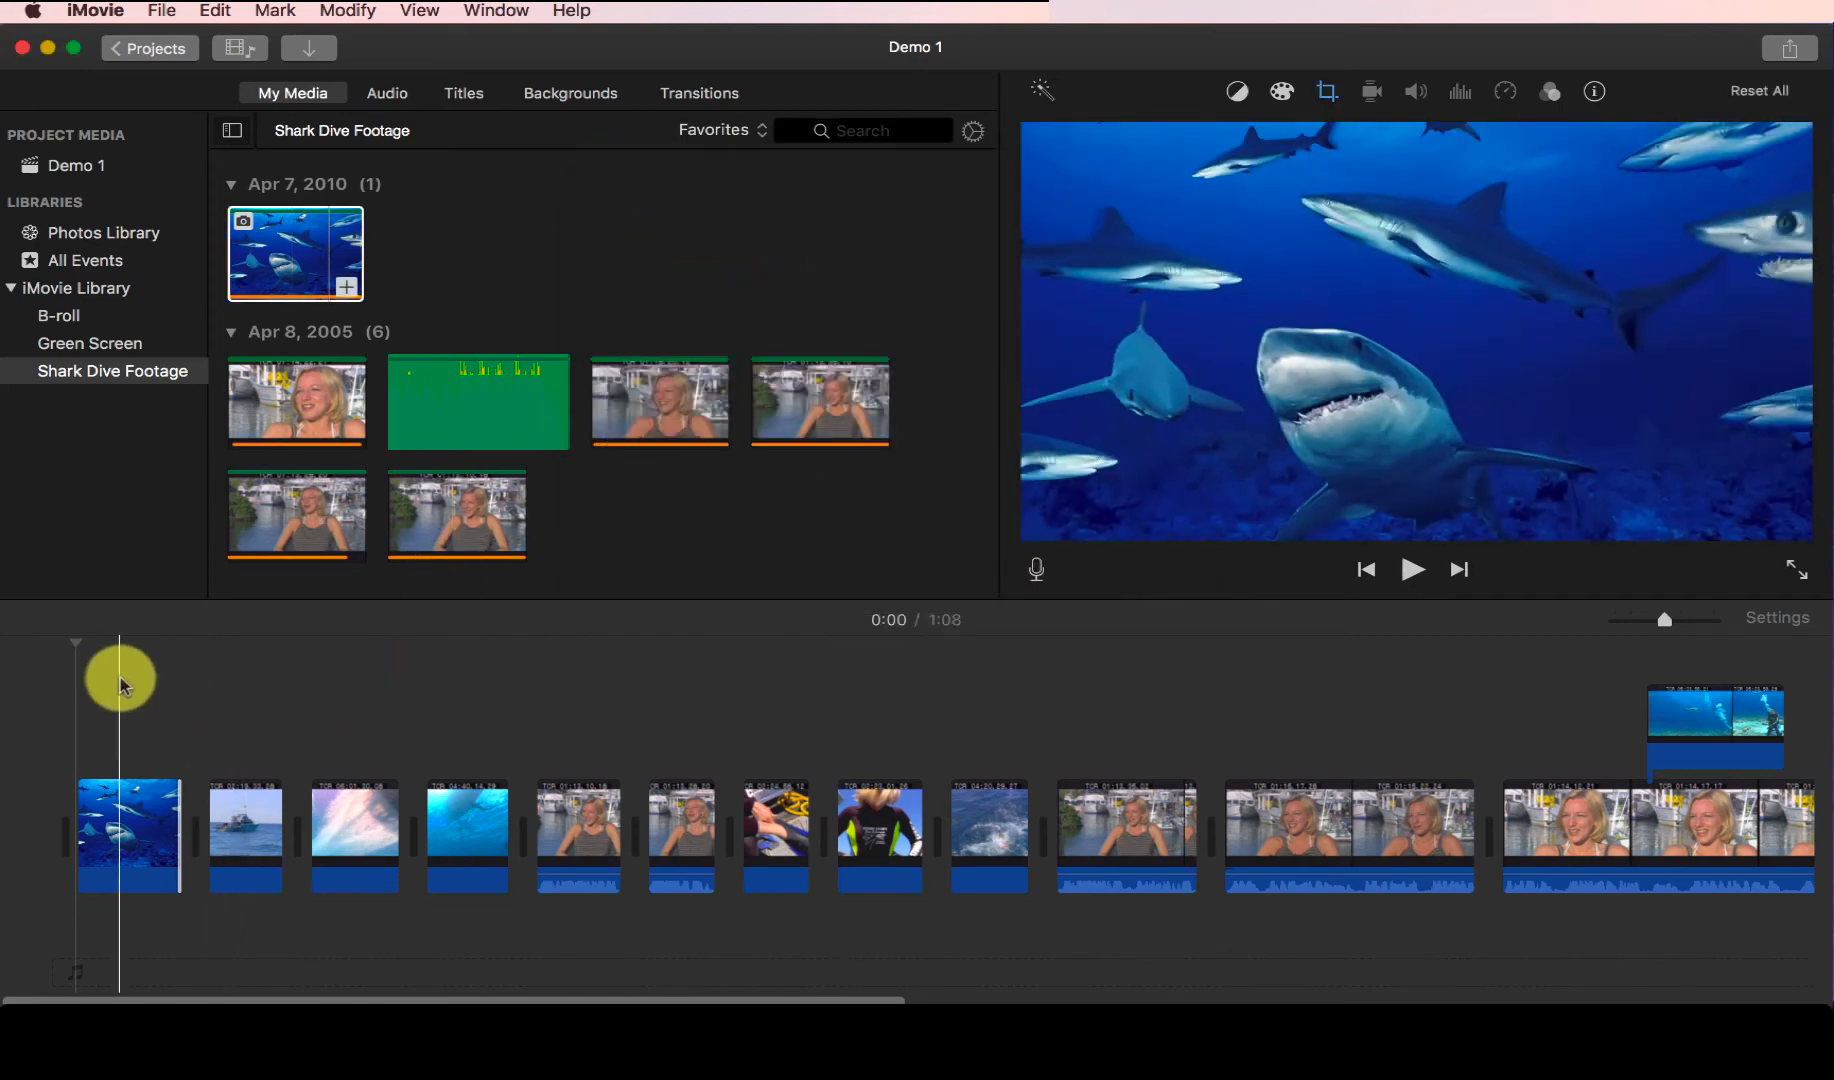
Examine the shark photo's Ken Burns crop frames and play the photo from the beginning of the timeline.
left_click(119, 680)
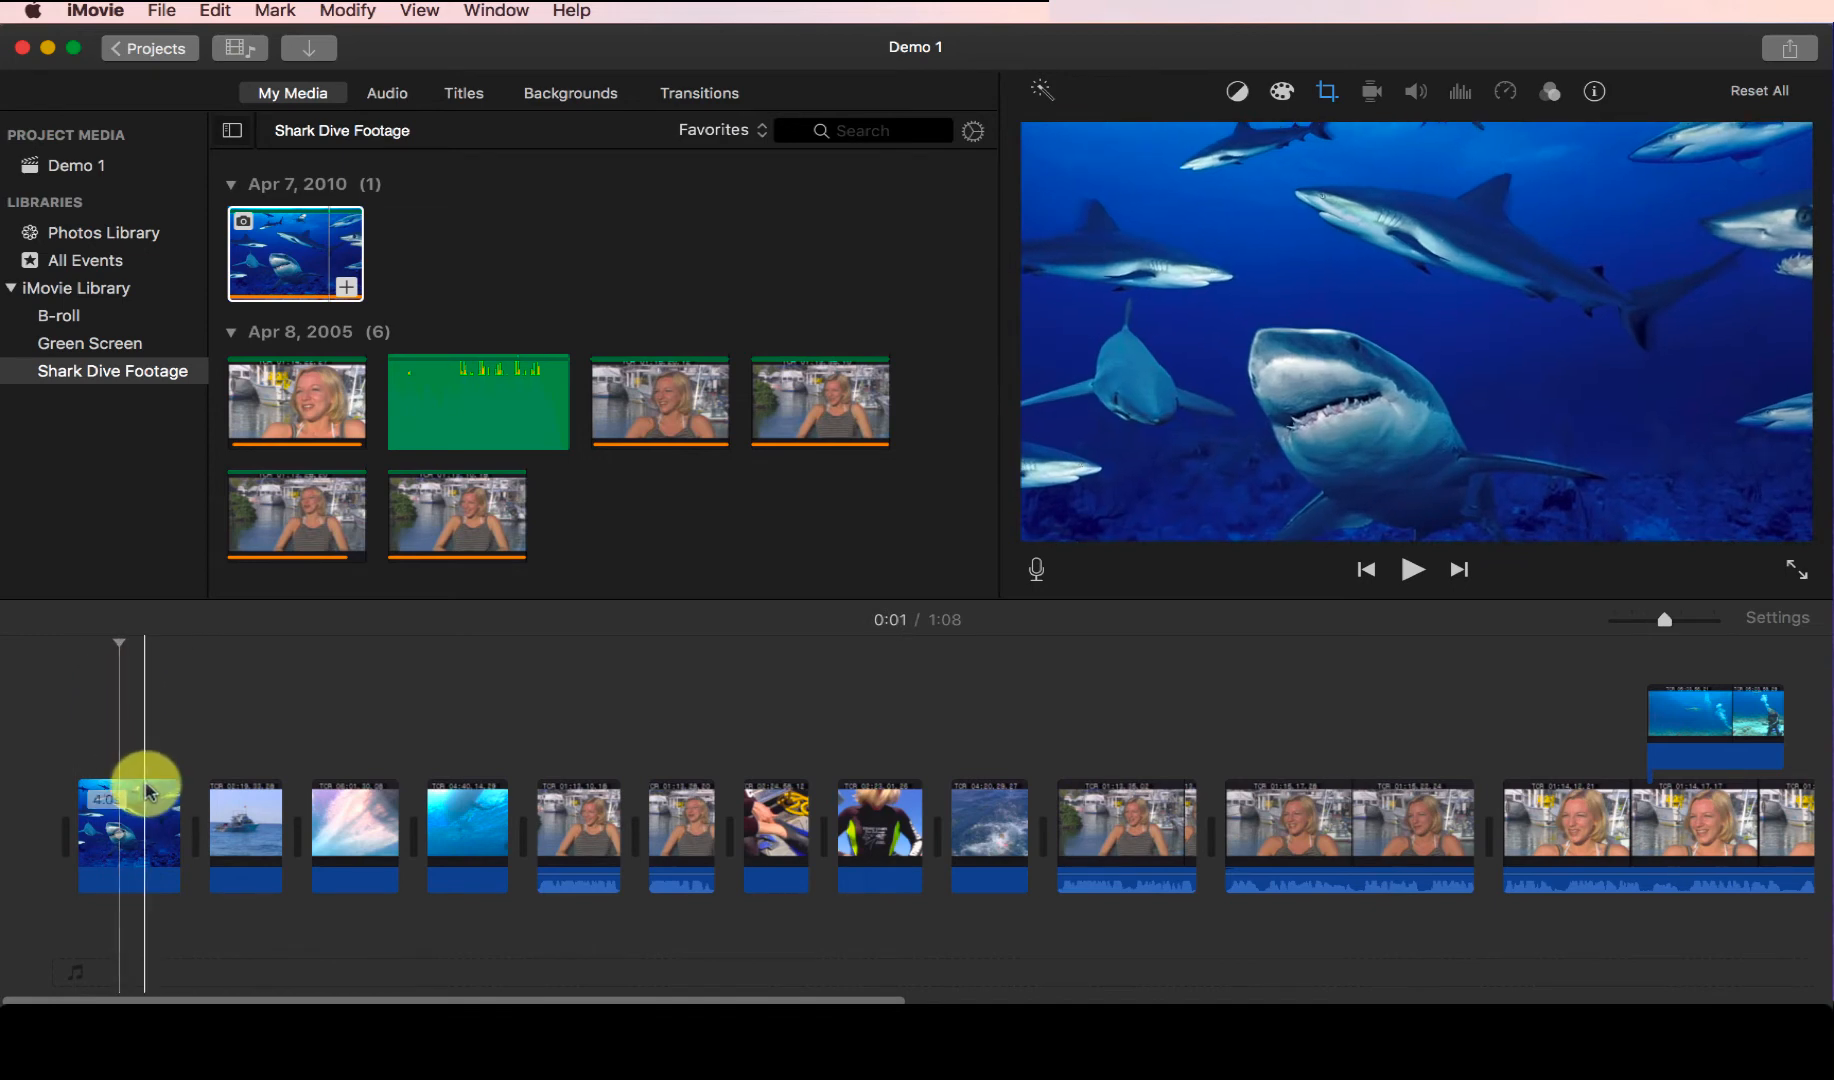
left_click(146, 818)
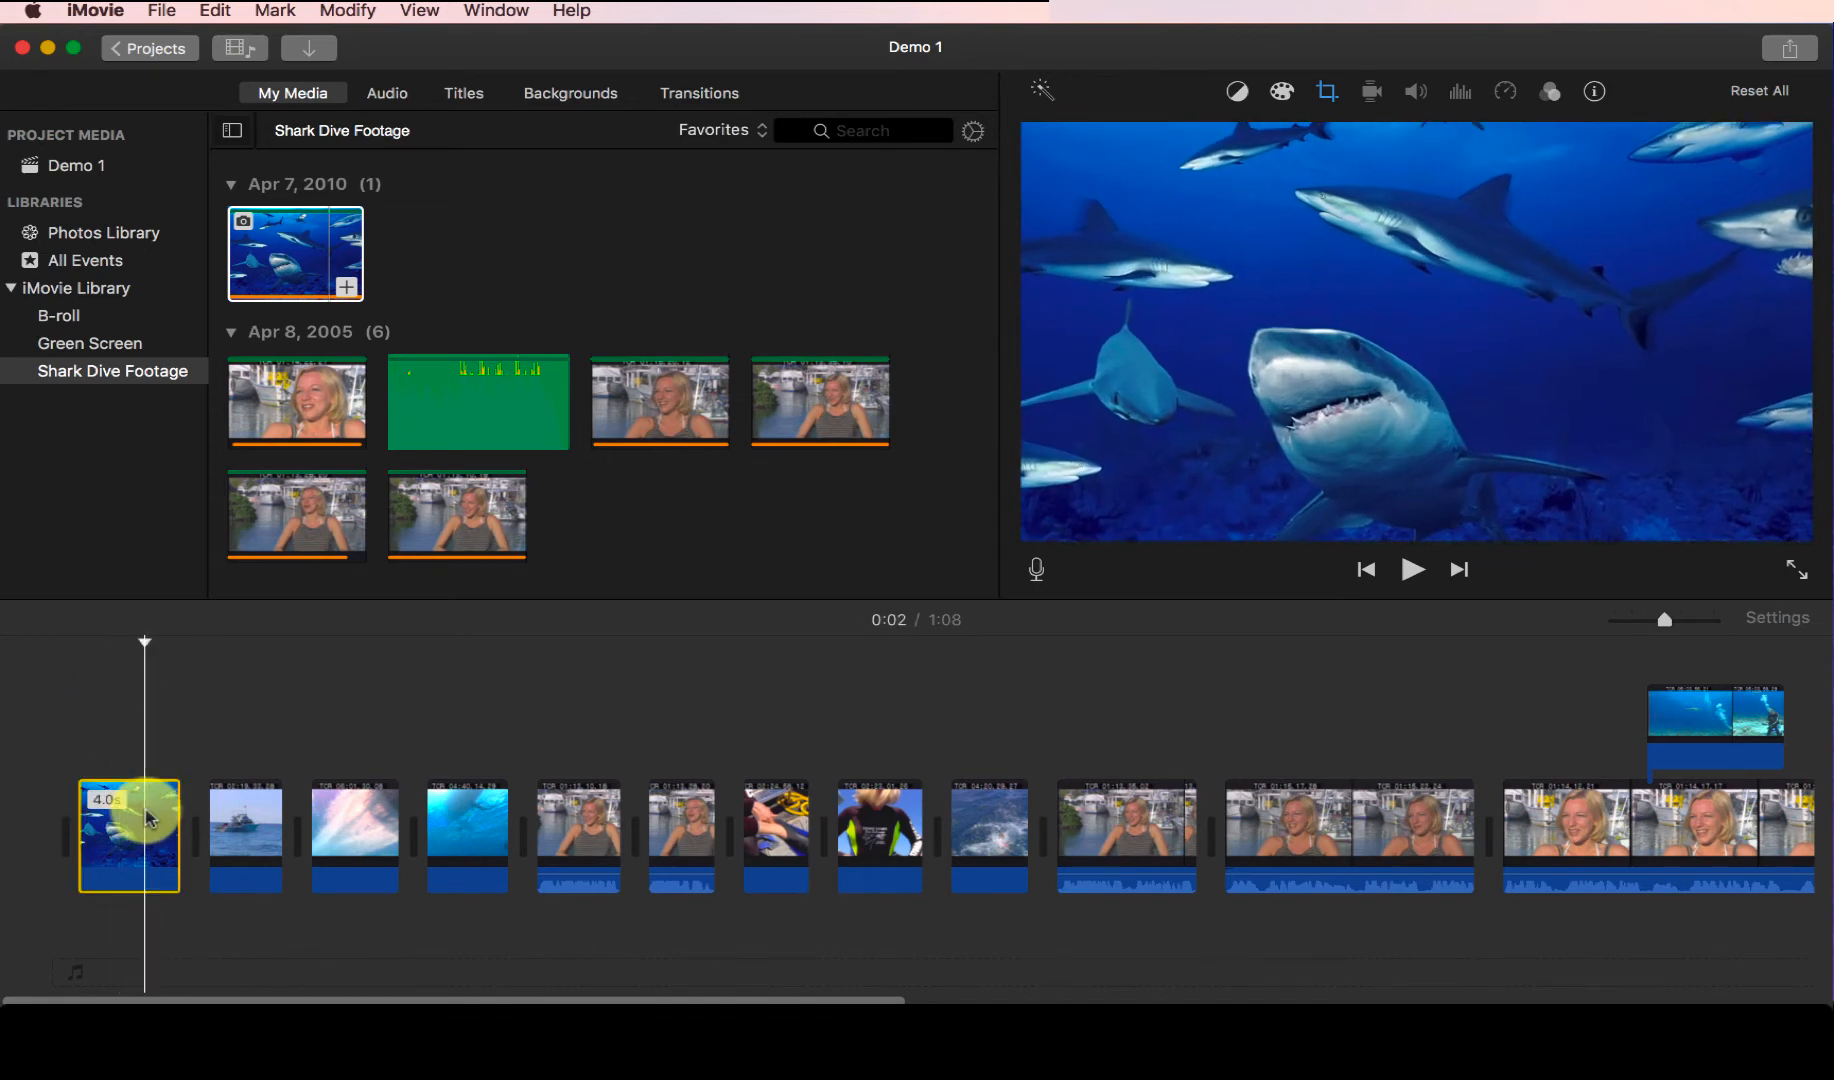
left_click(1328, 95)
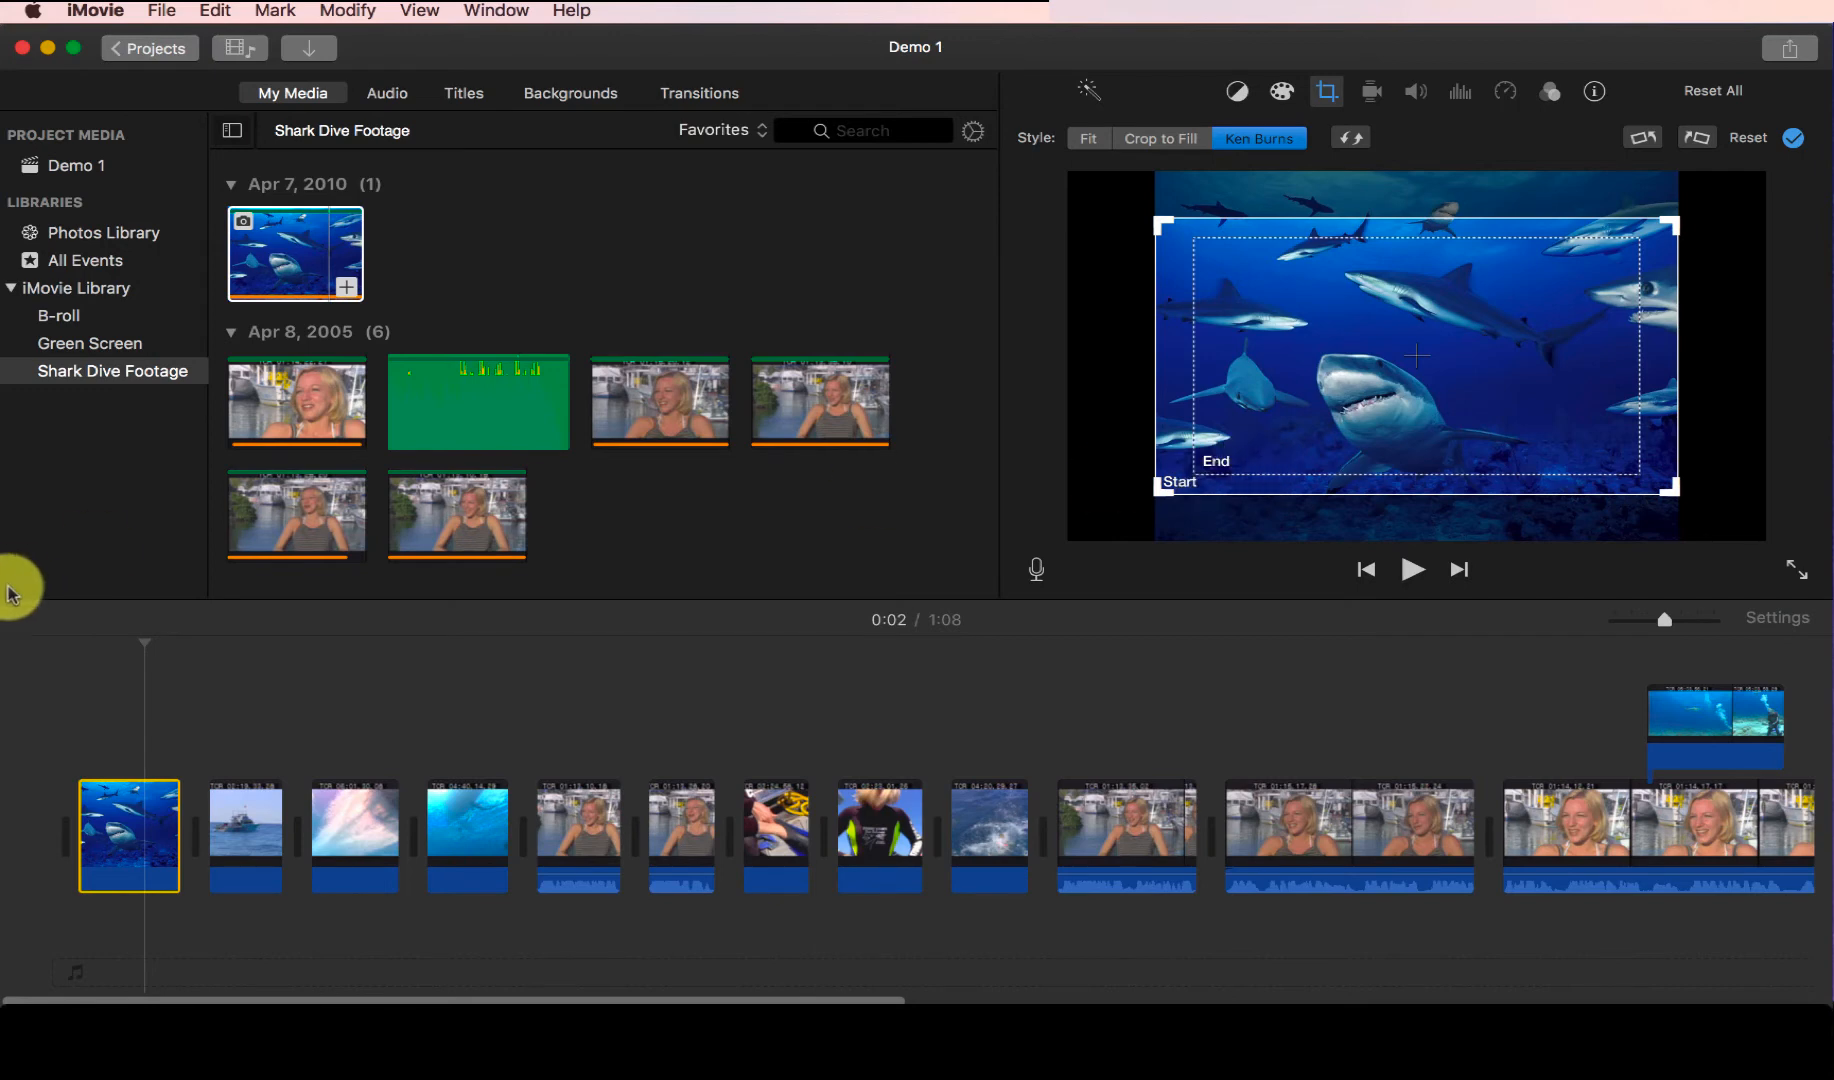
left_click(74, 636)
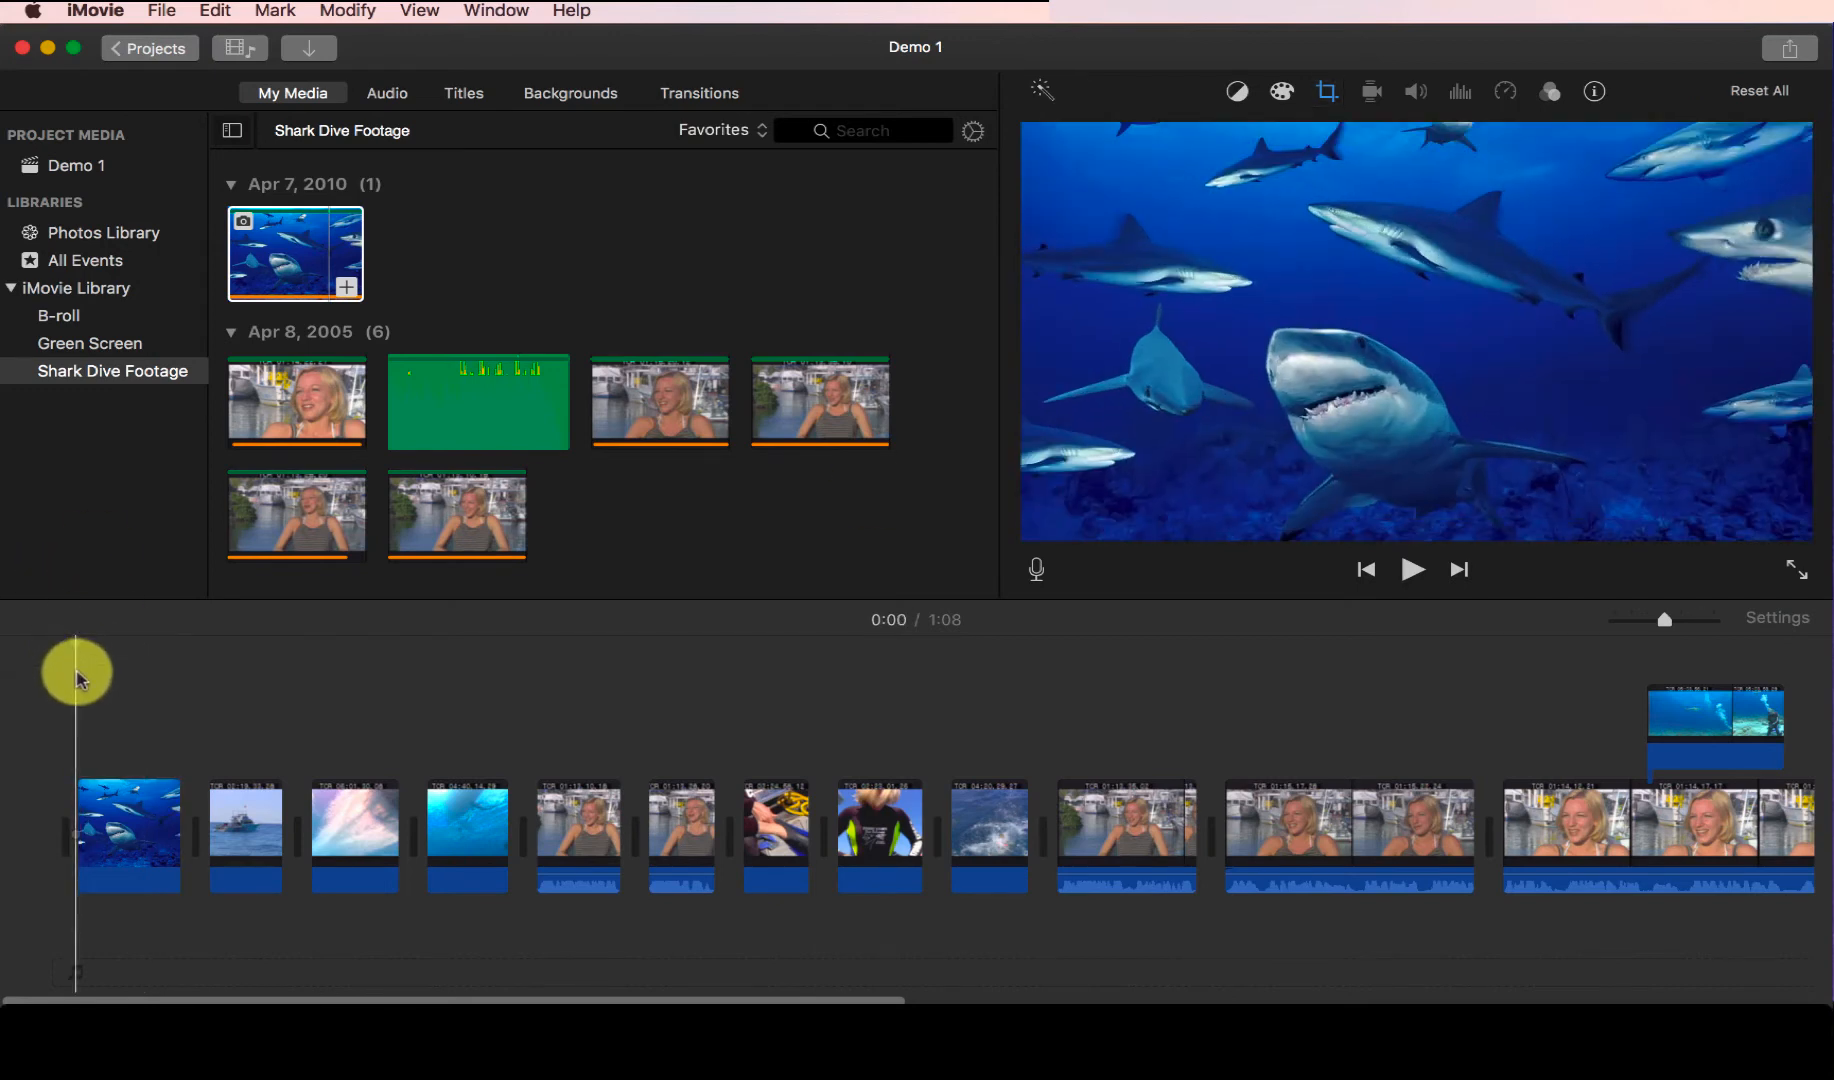
key("space")
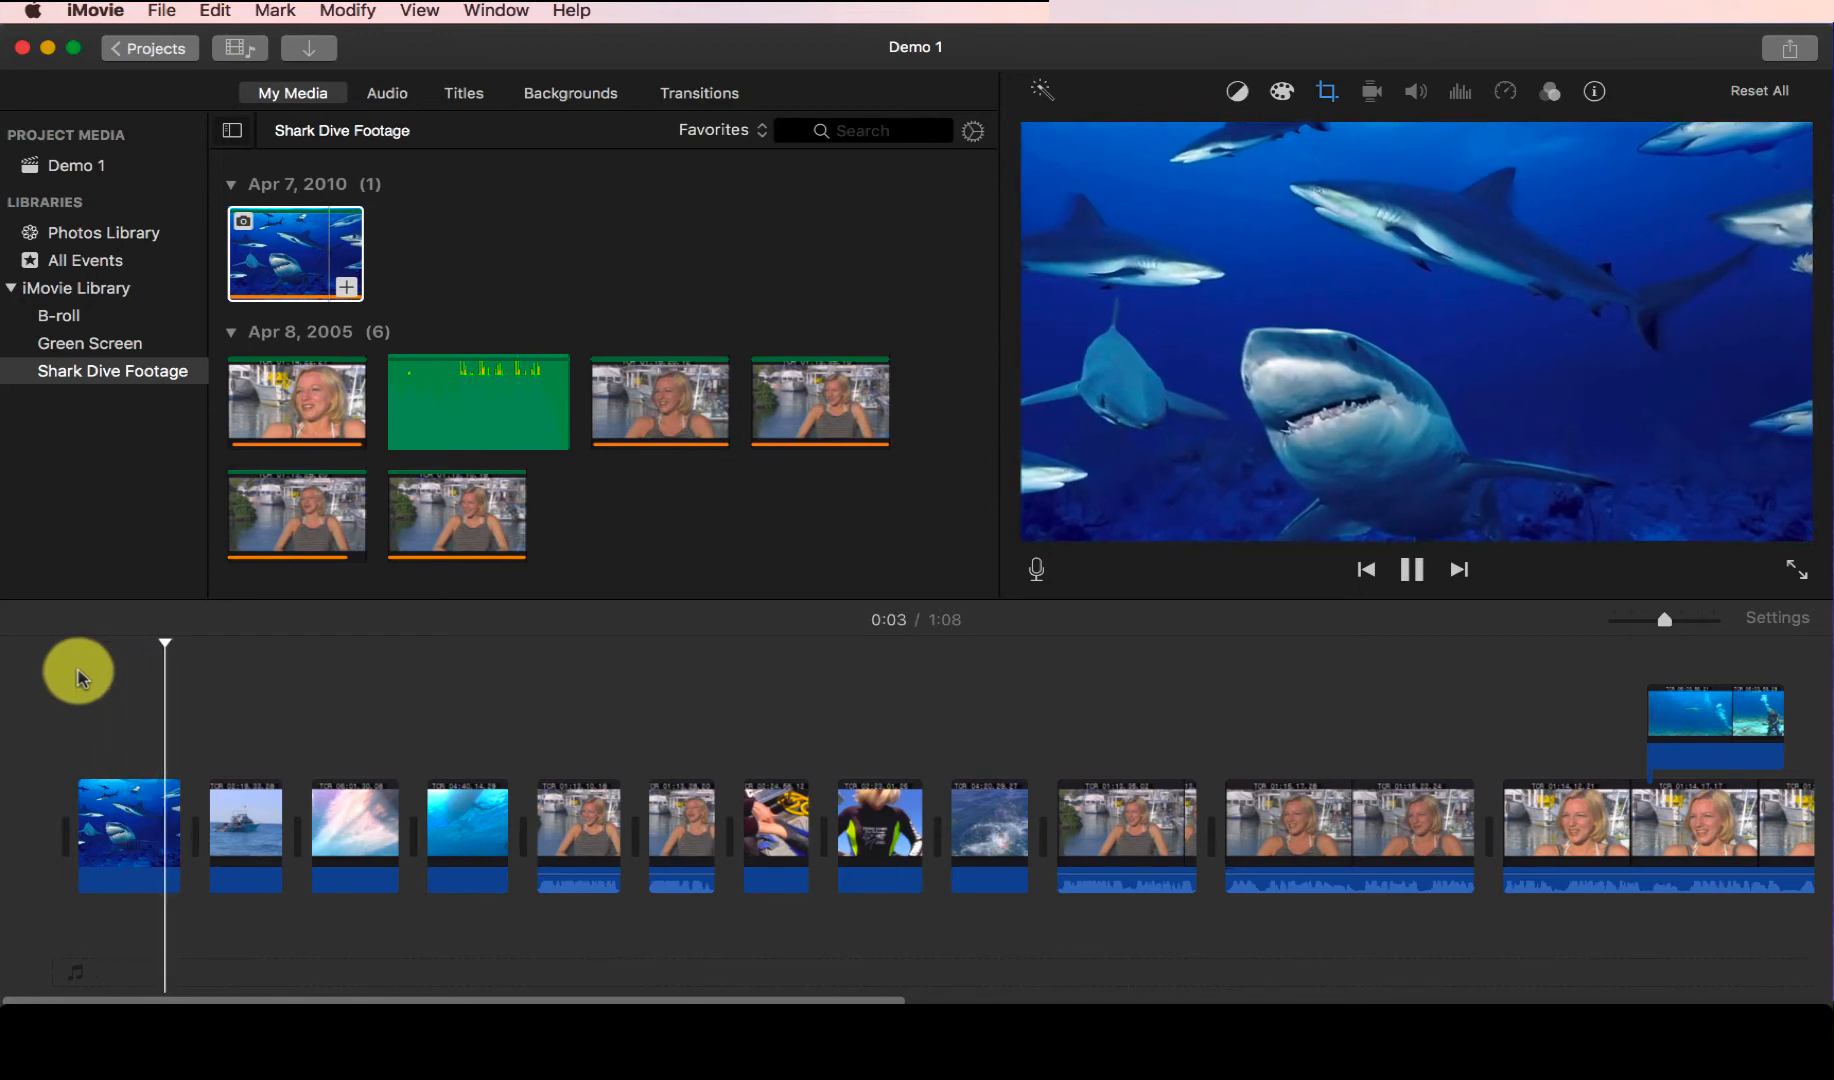
key("space")
Swap the Ken Burns start and end frames on the shark photo and preview the reversed movement.
left_click(1328, 93)
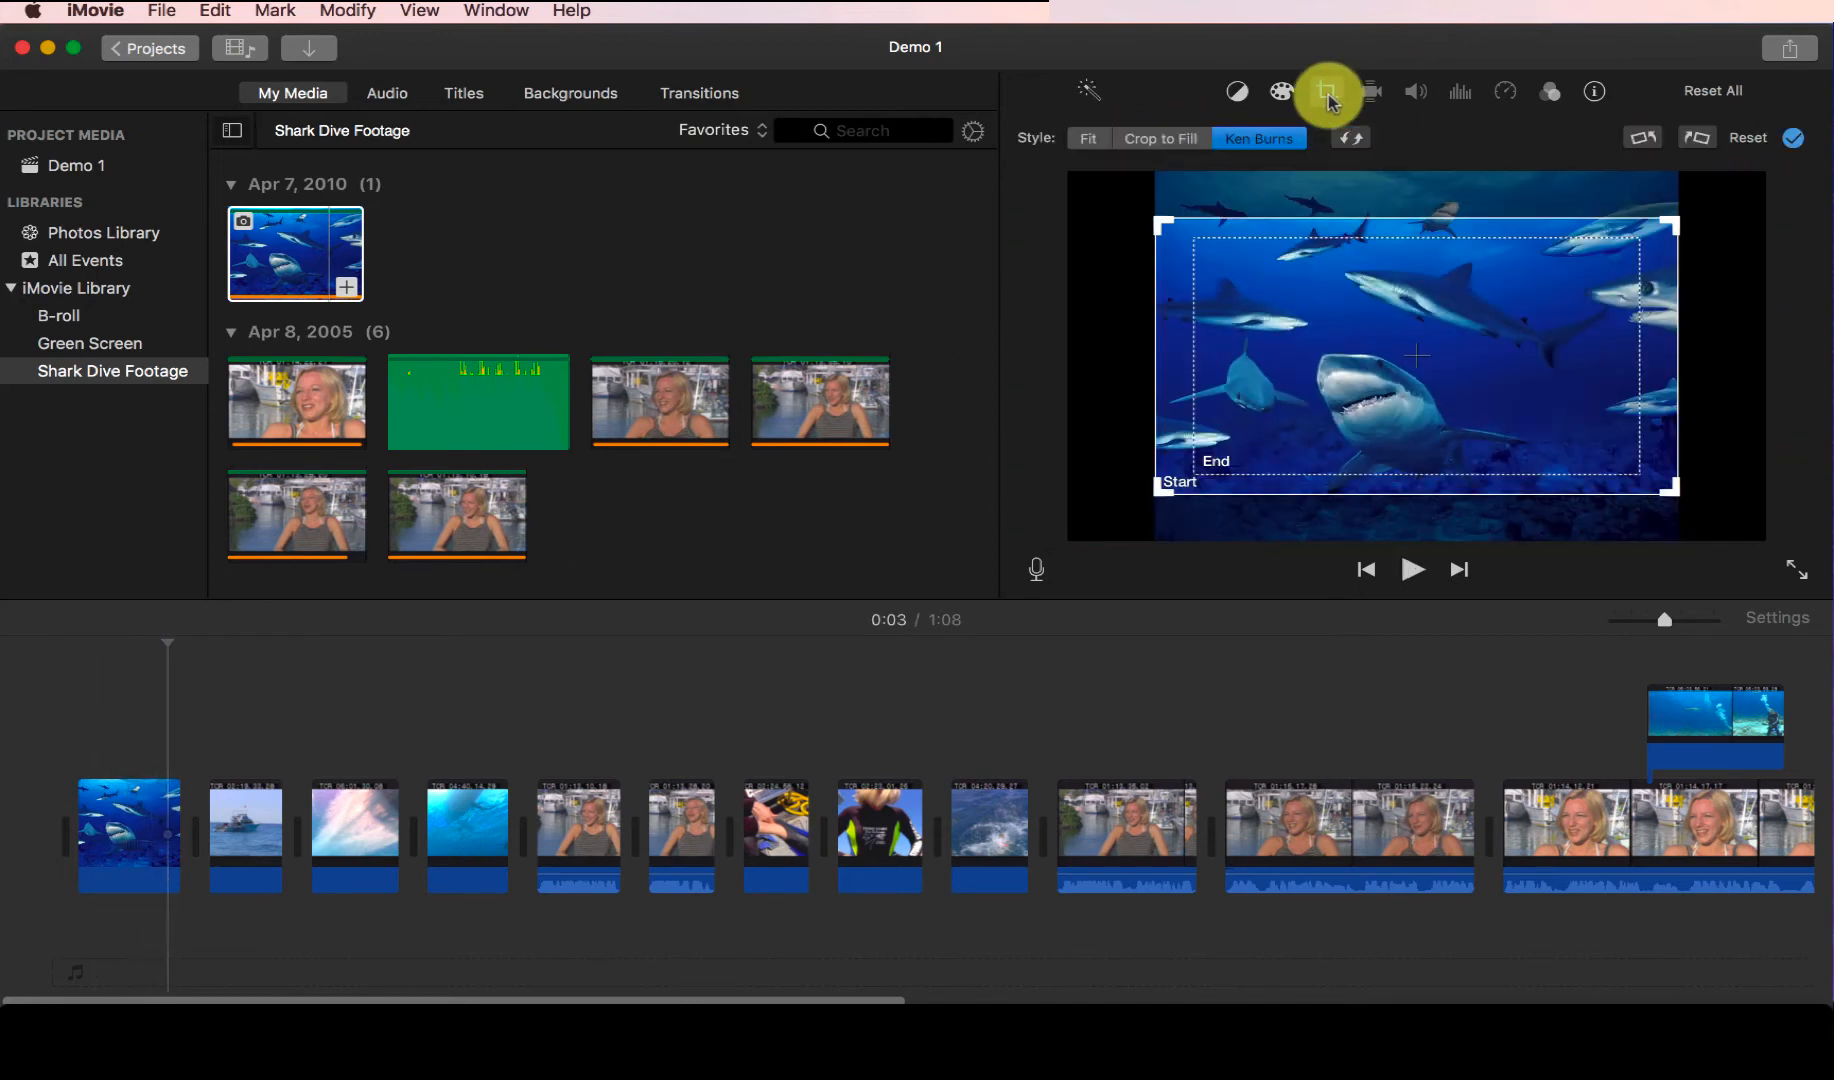
left_click(1355, 140)
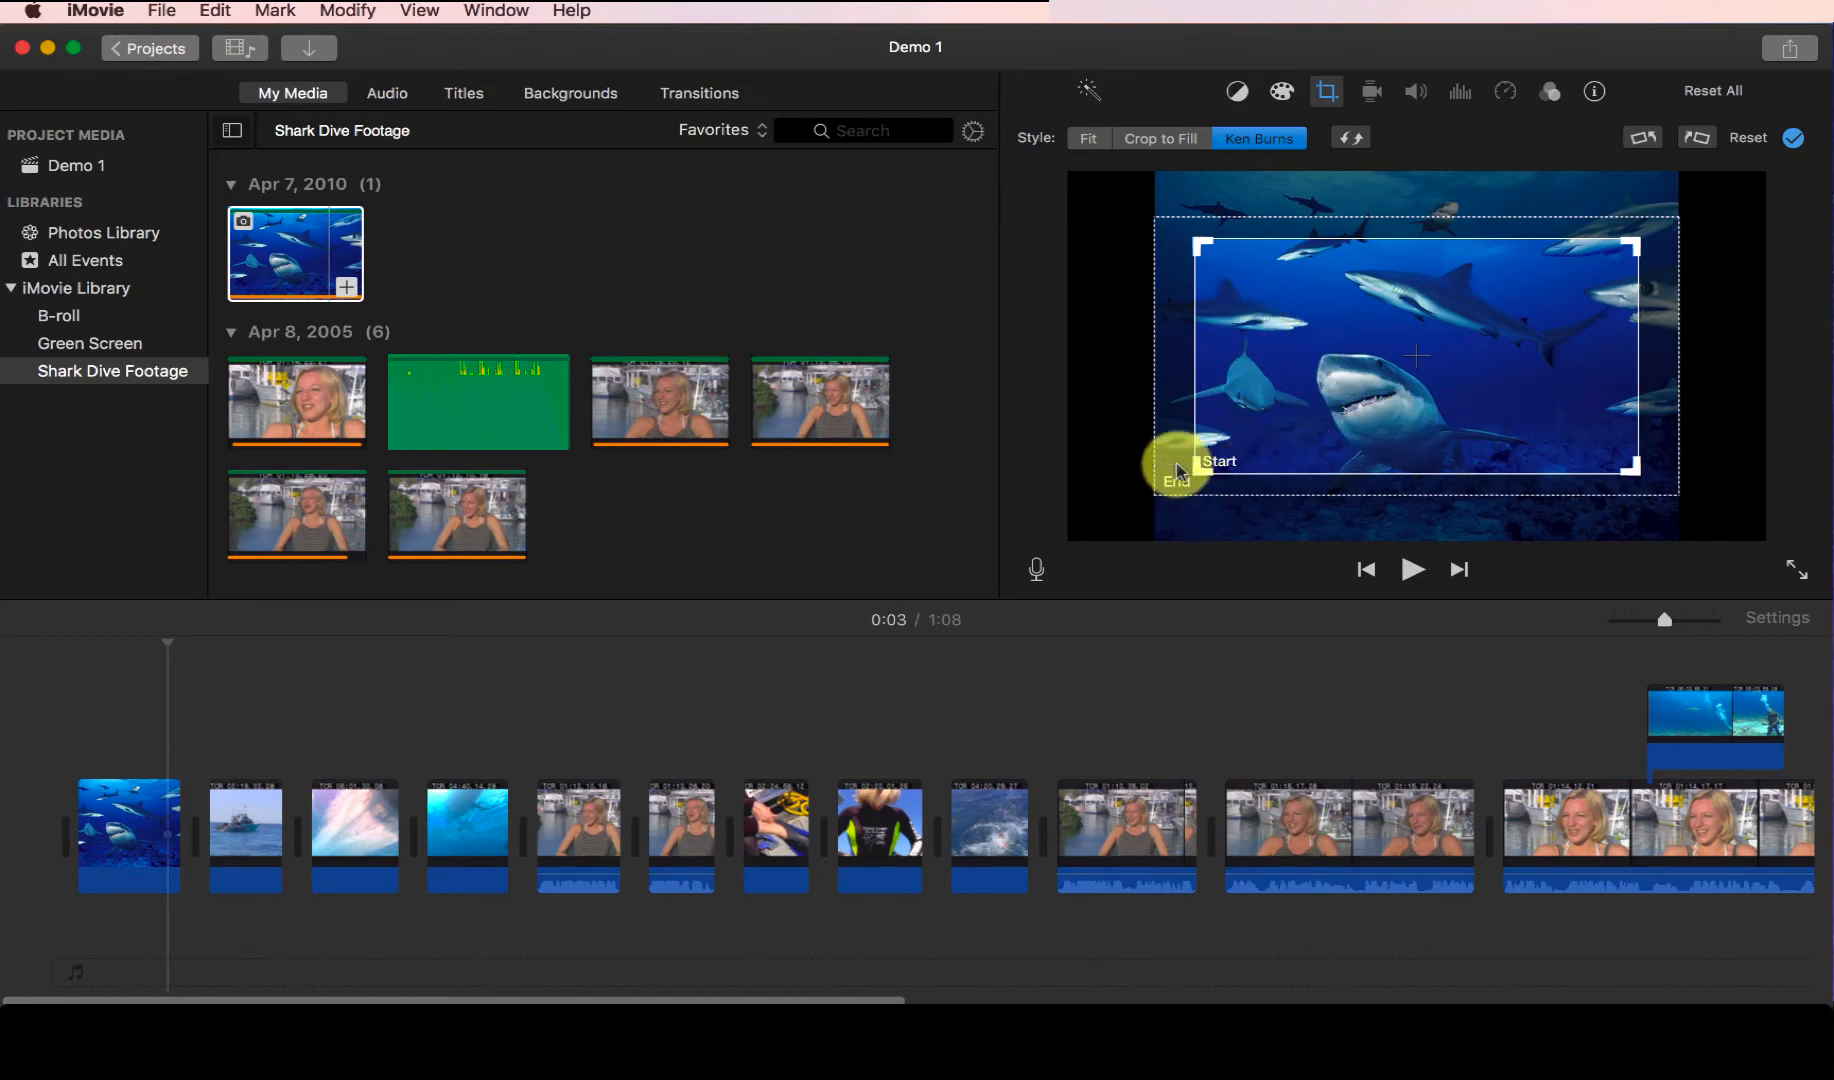
left_click(87, 650)
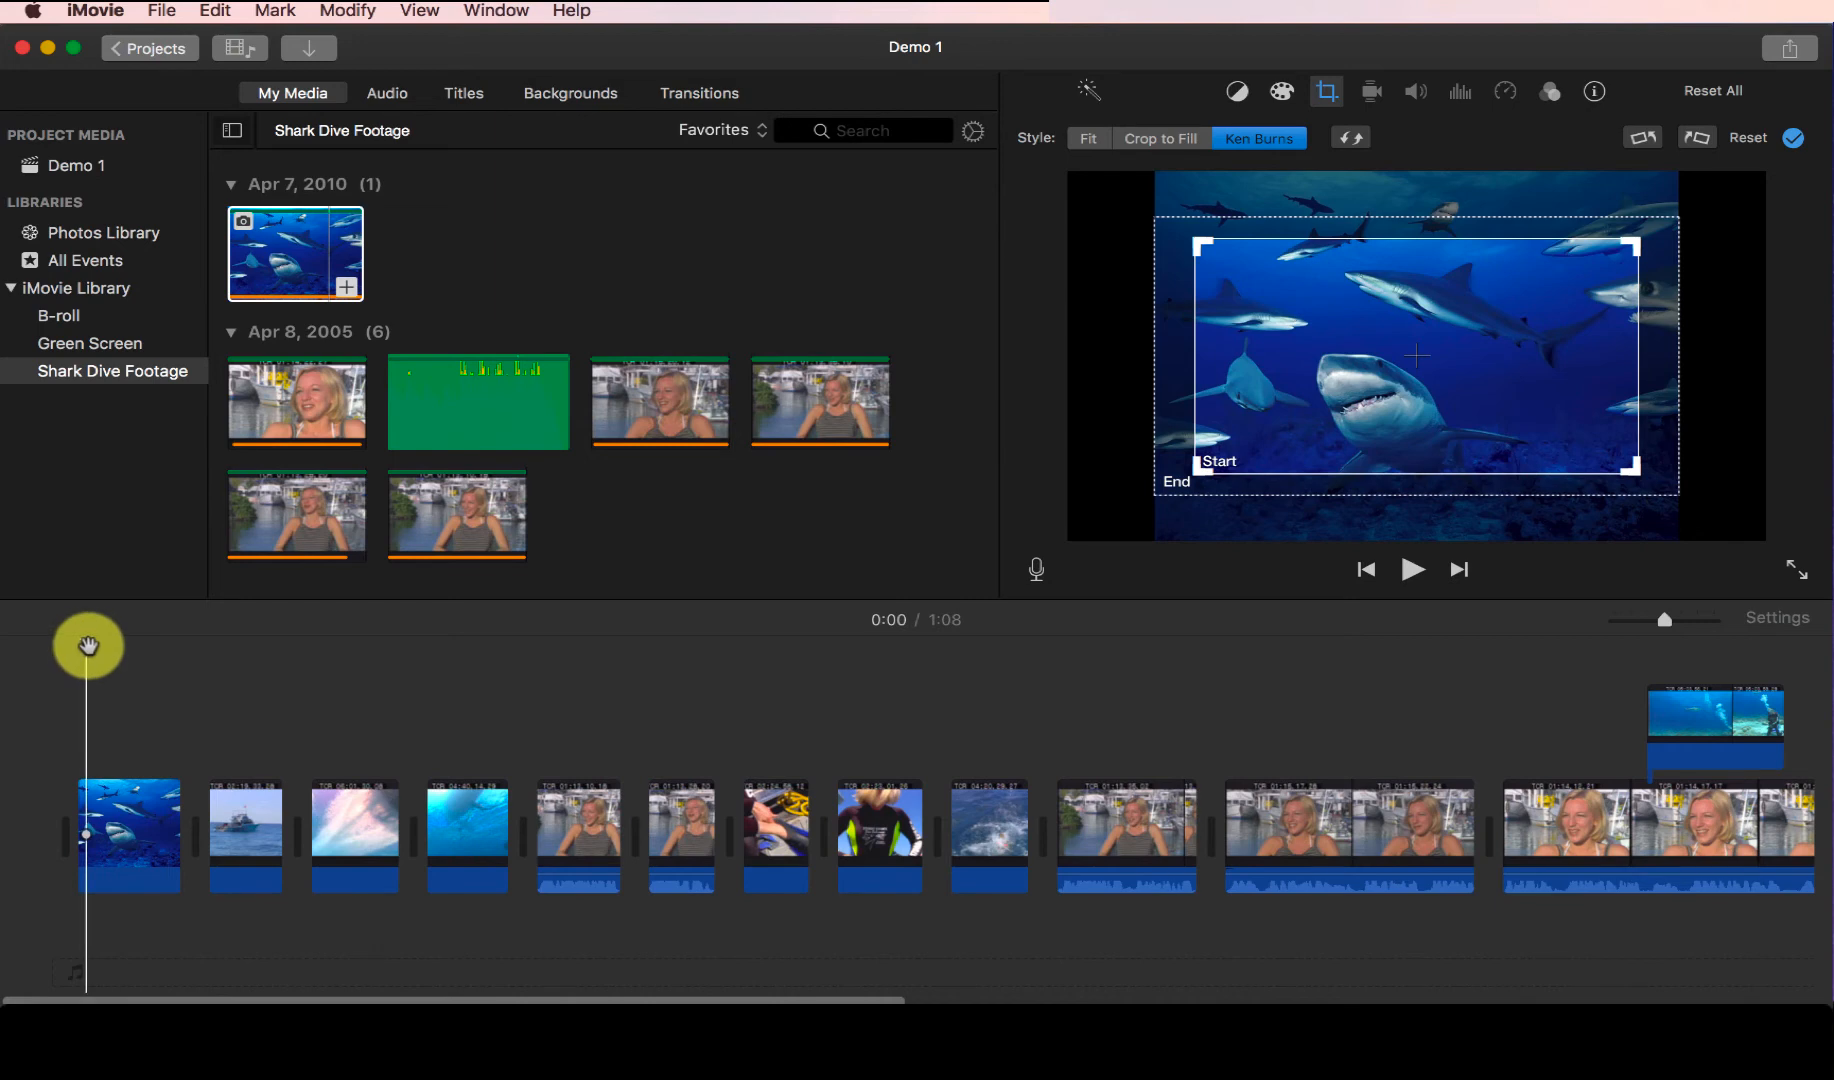
key("space")
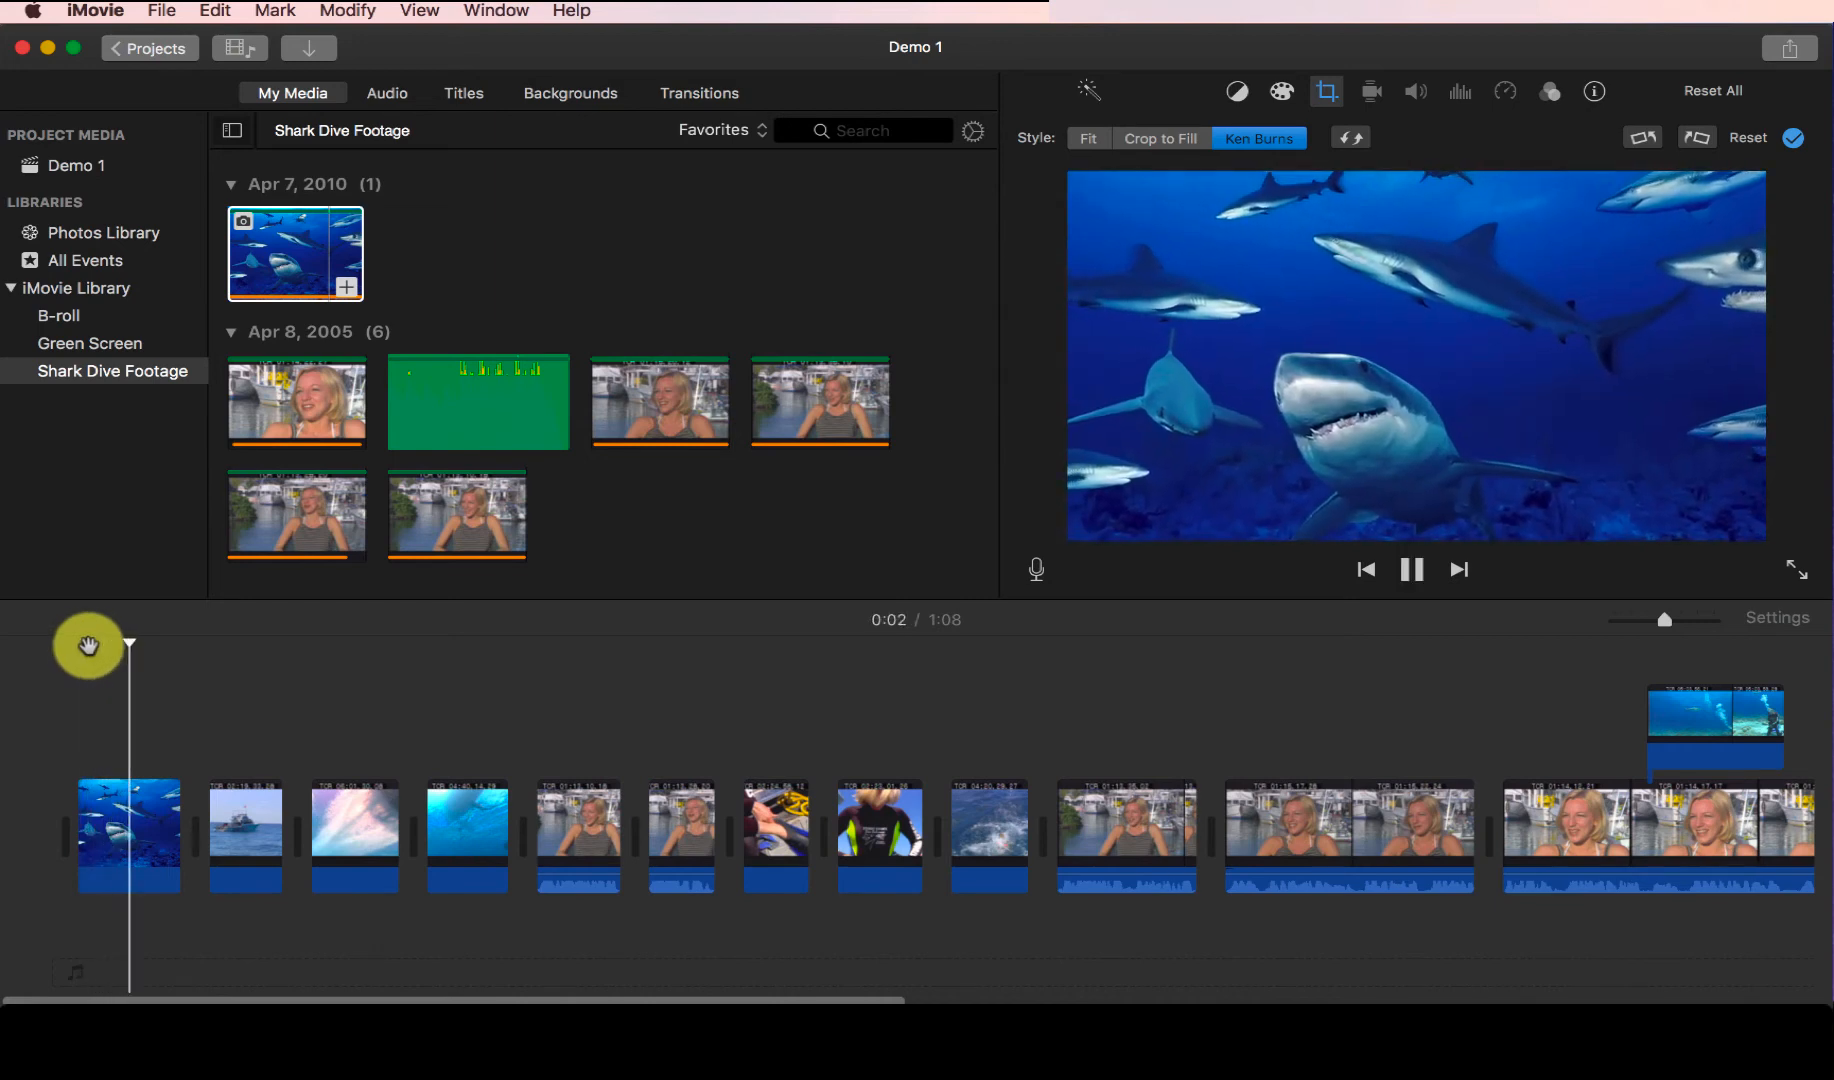
key("space")
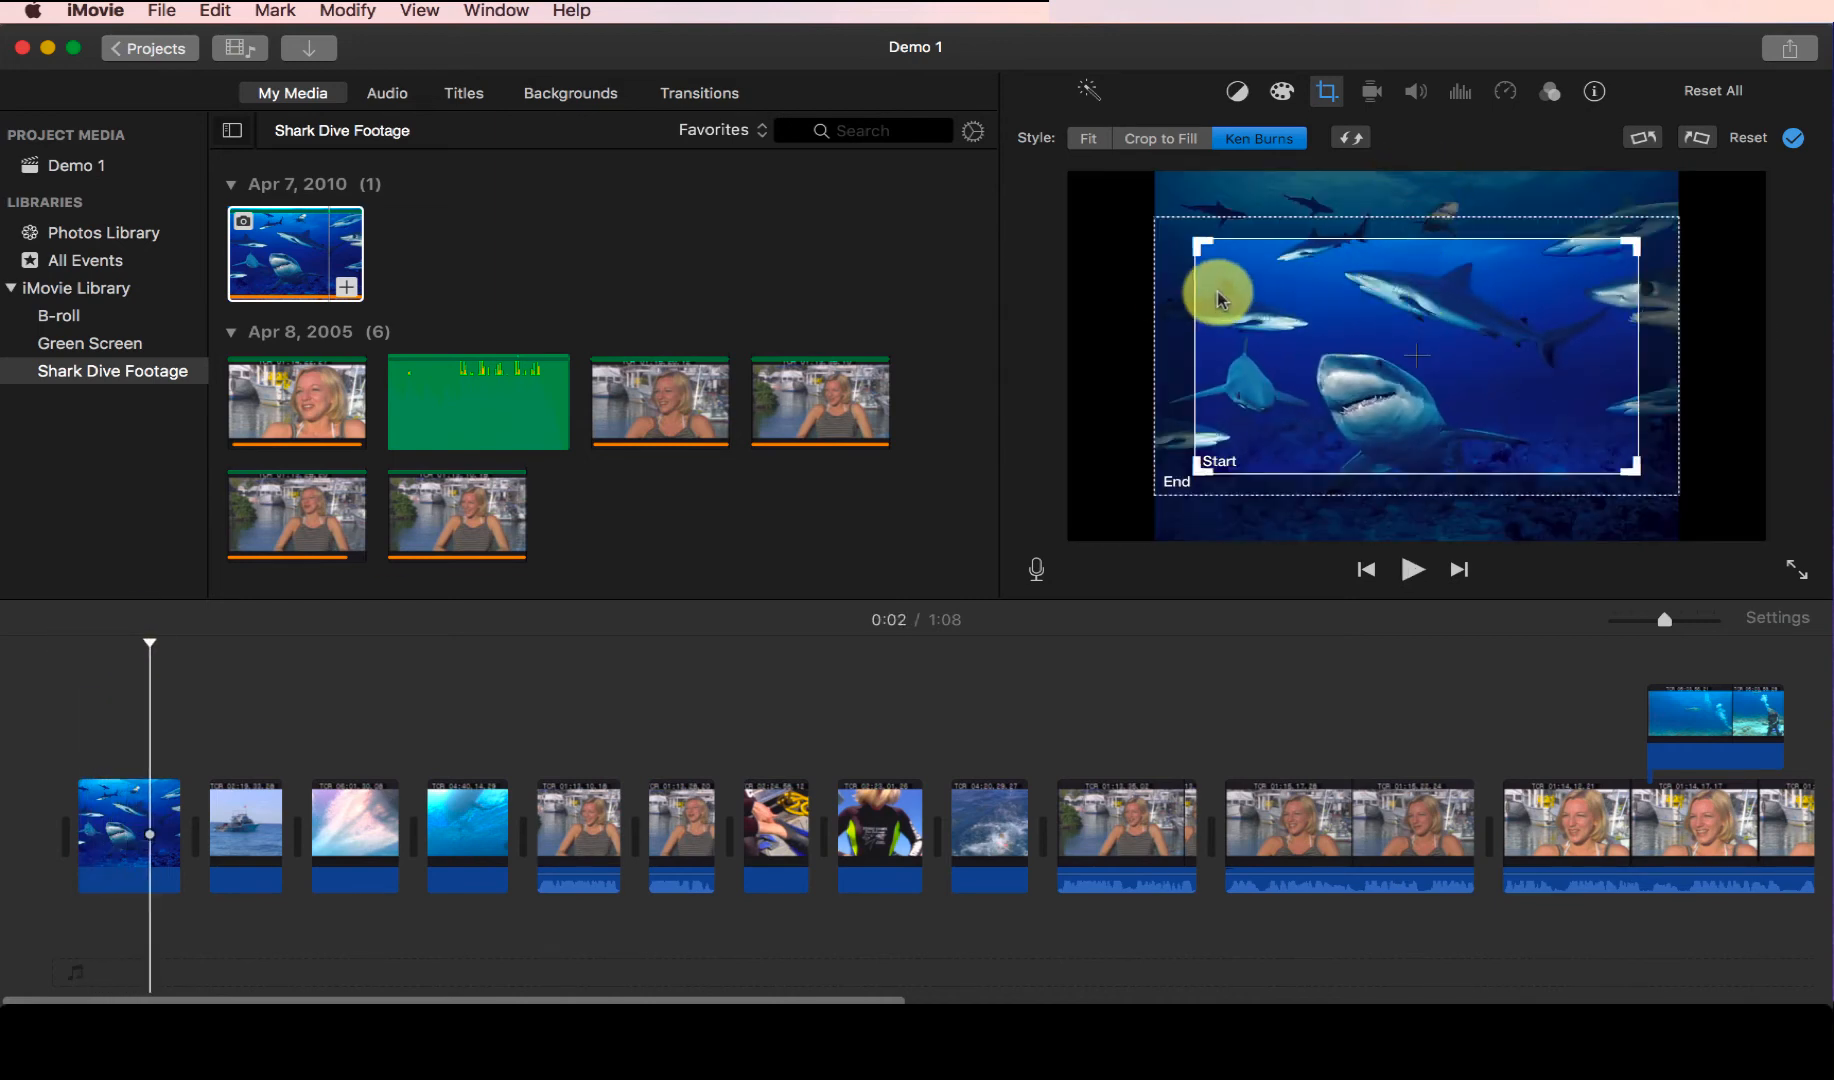
Tighten the Ken Burns start frame around the large front shark, shift the end frame upward, and preview the movement.
left_click_drag(1201, 246, 1302, 334)
left_click_drag(1421, 412, 1357, 442)
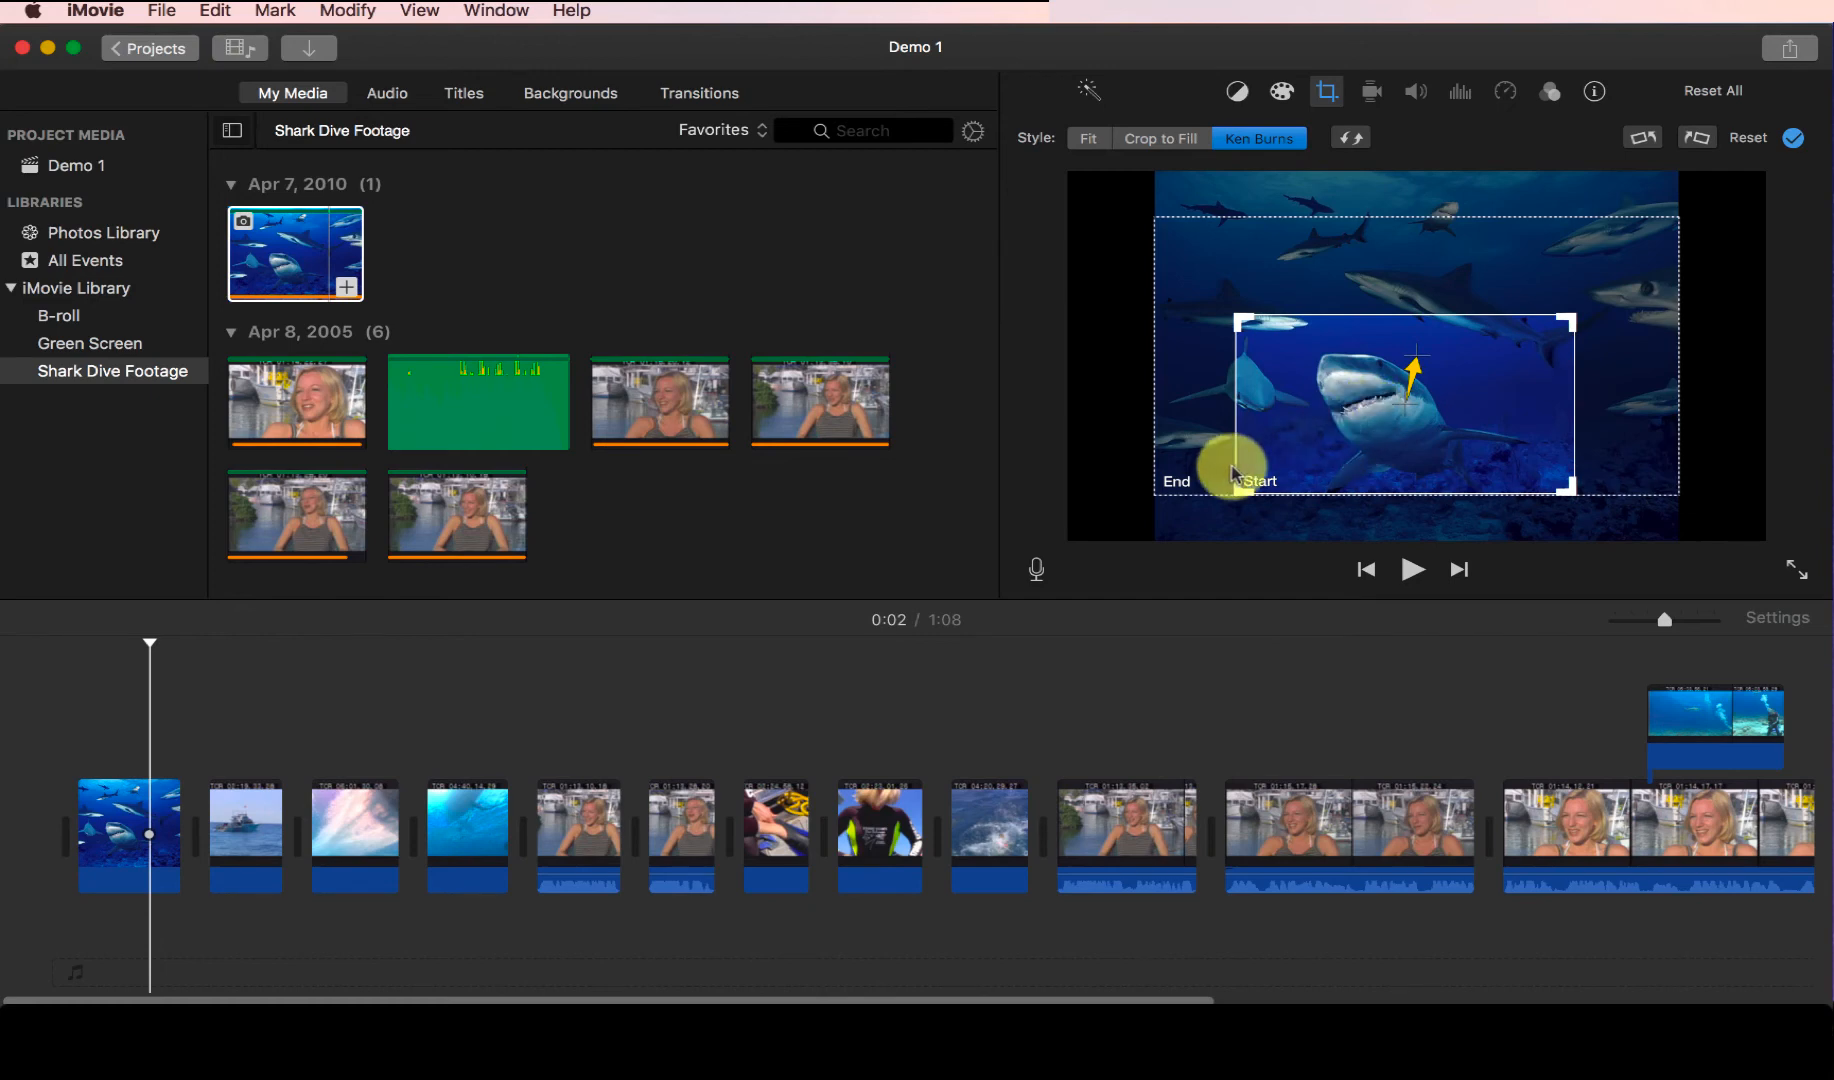
left_click_drag(1205, 466, 1200, 437)
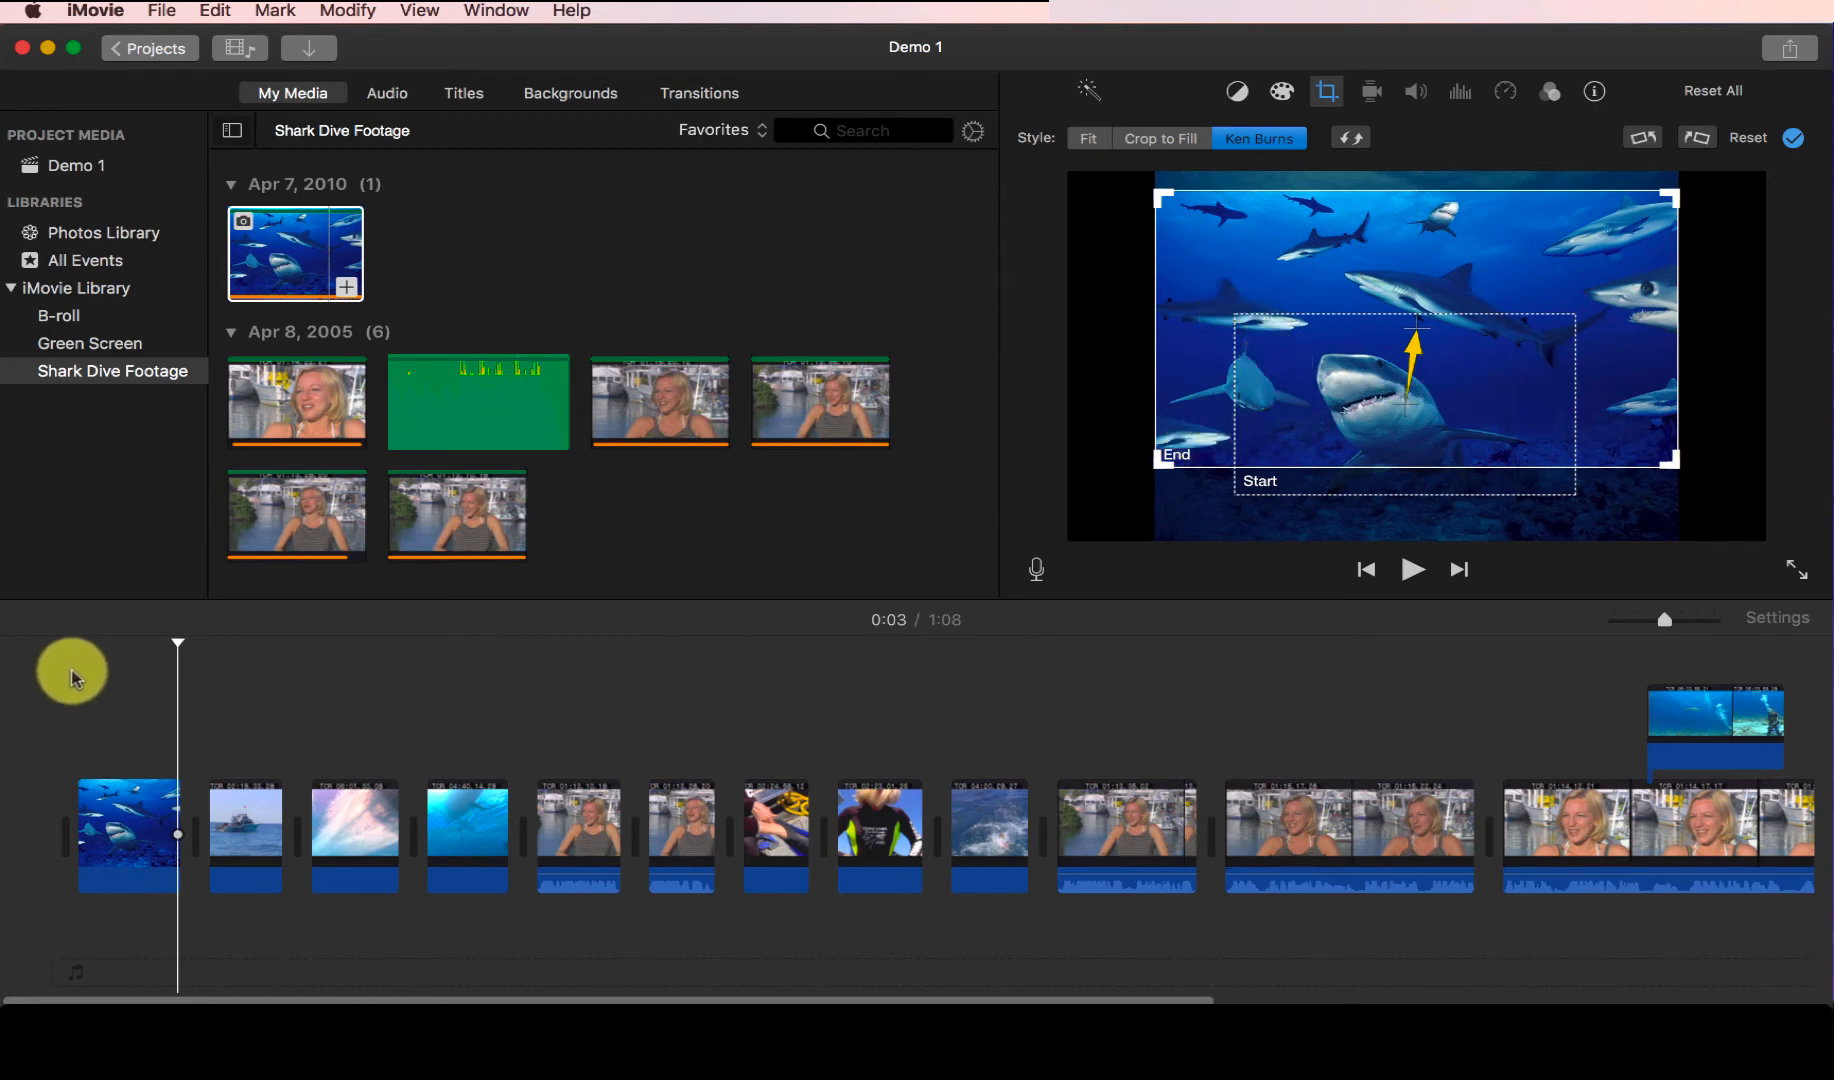
left_click(95, 645)
key("space")
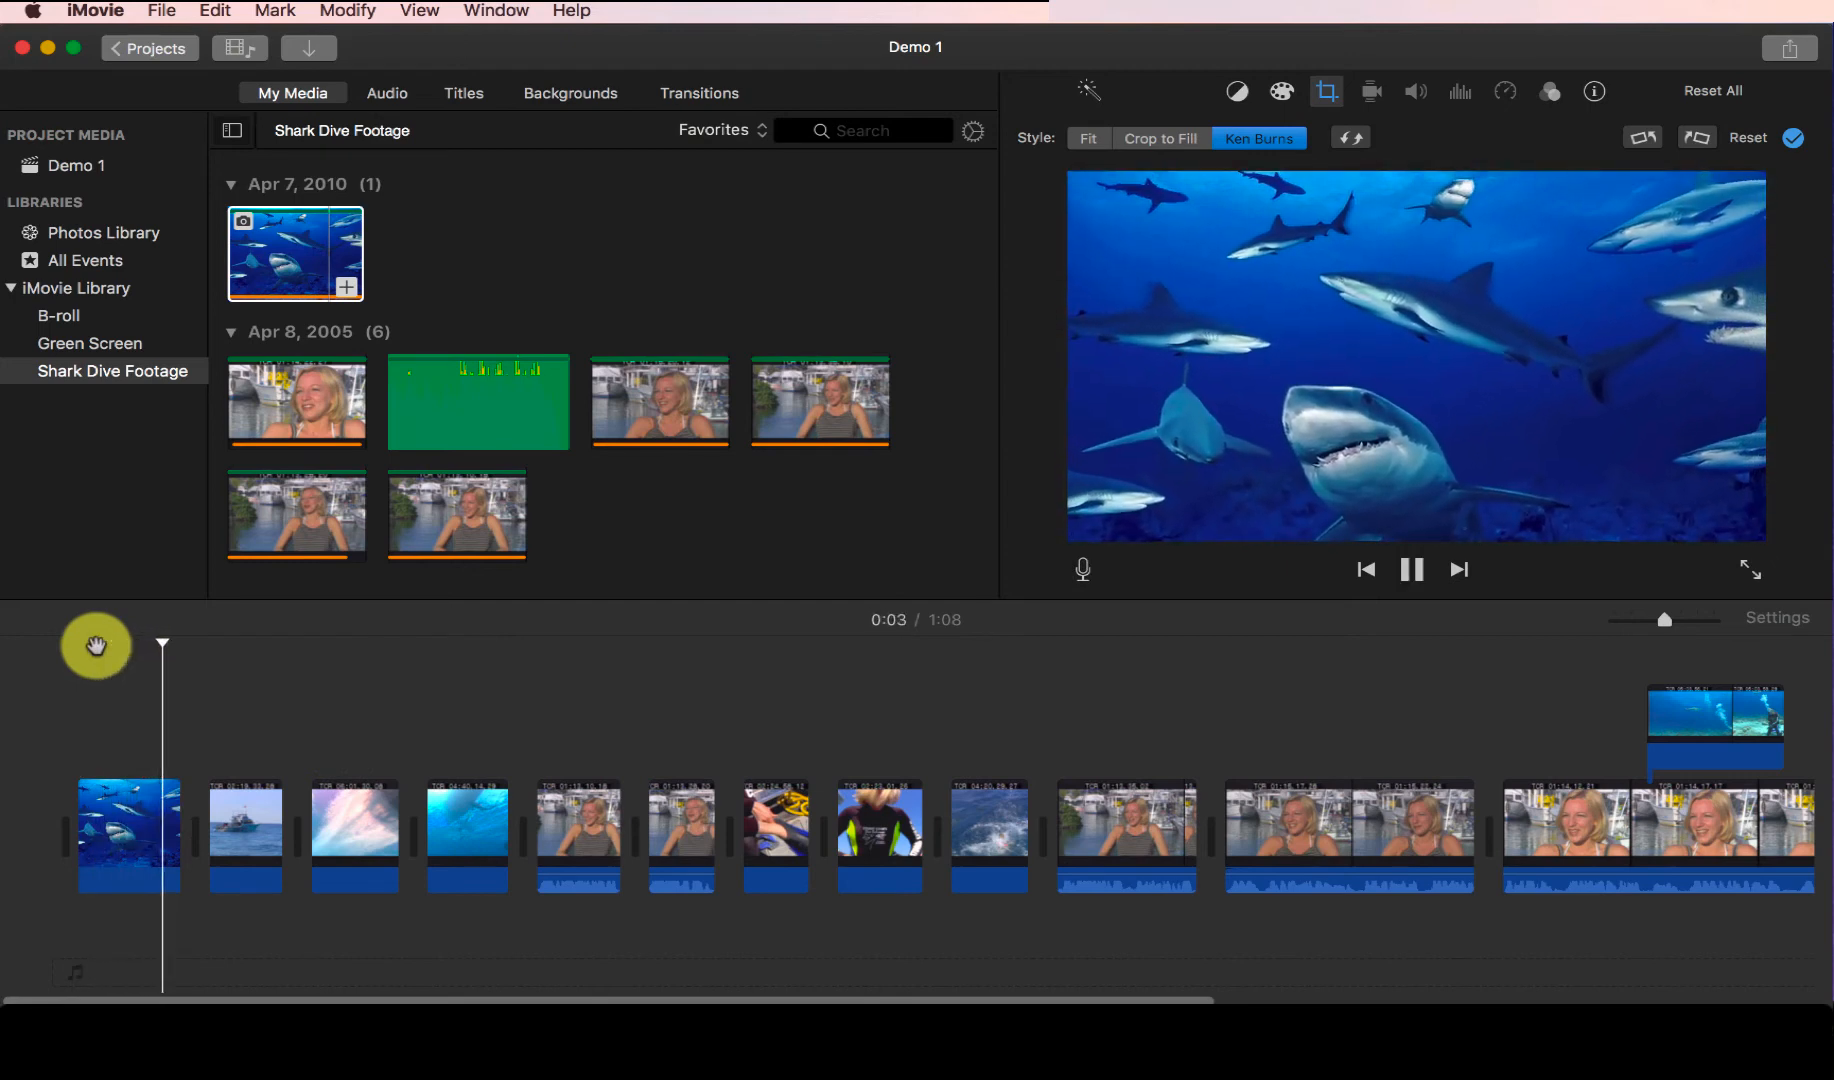
key("space")
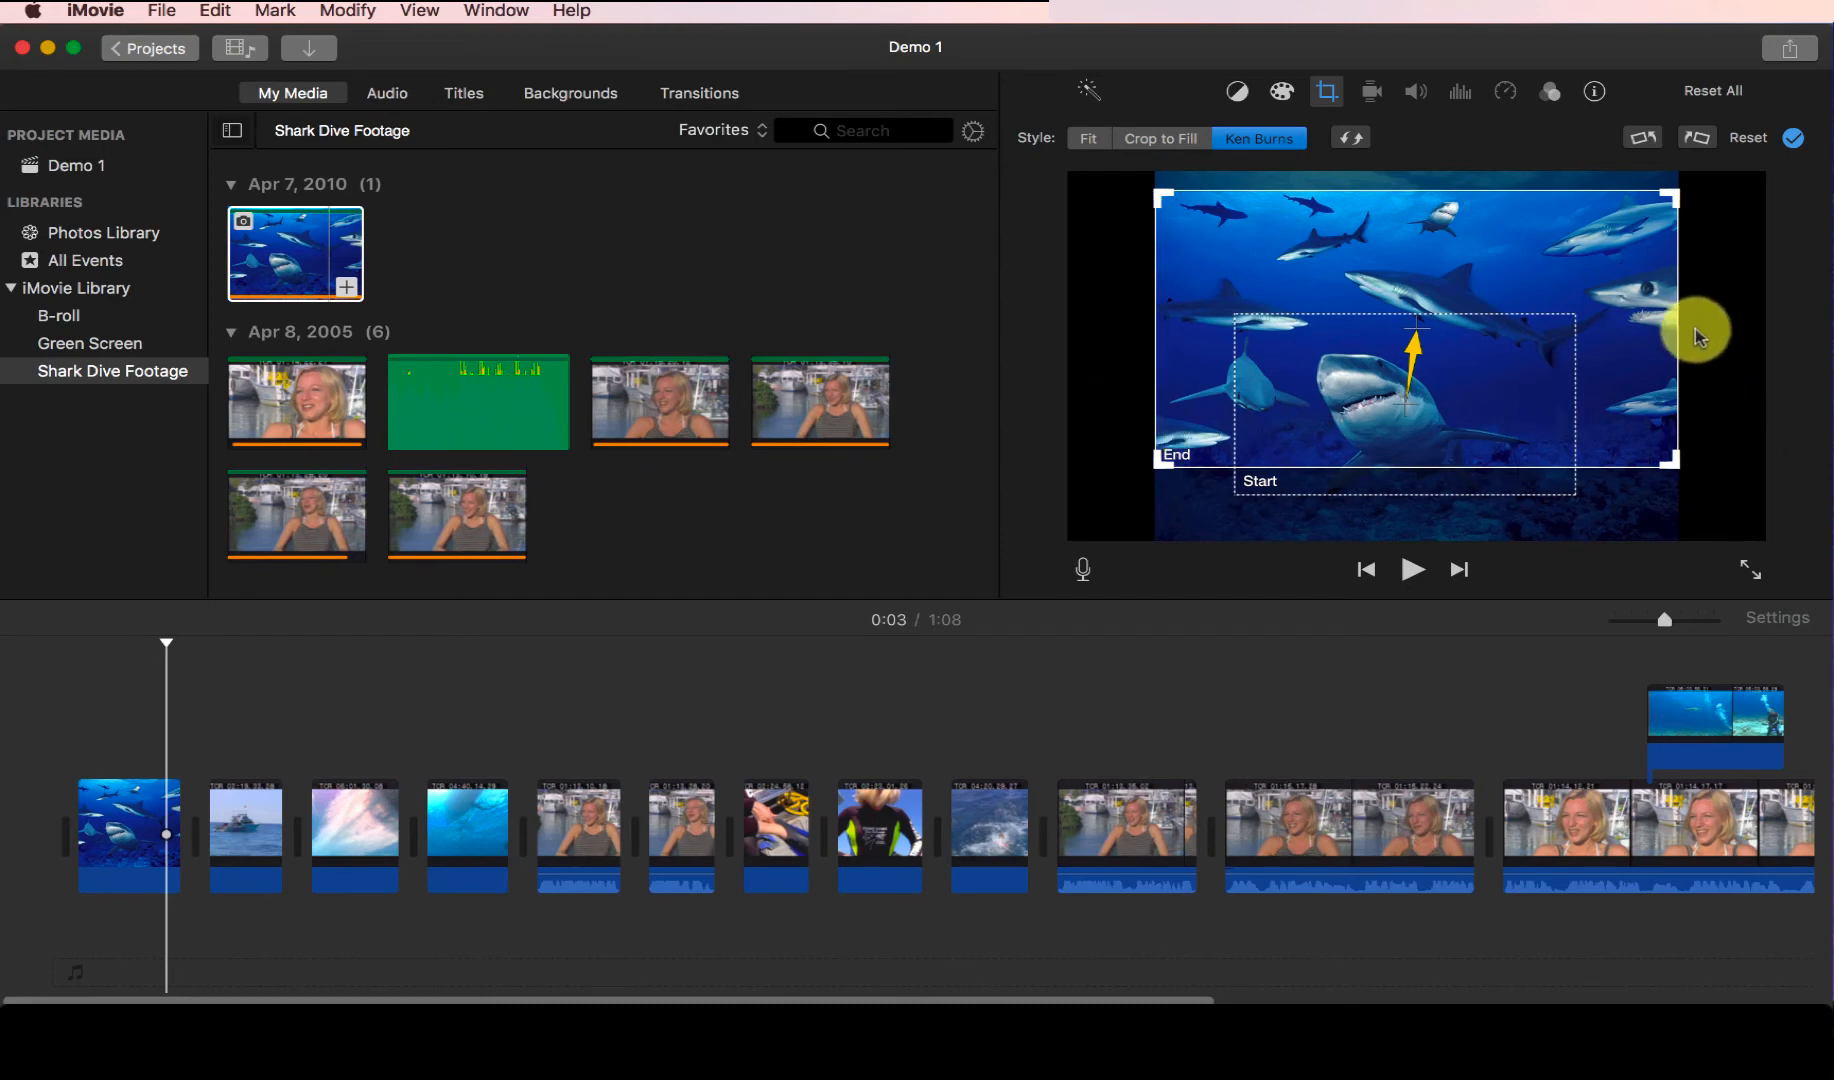
Change the shark photo's crop style to Fit and play it back.
left_click(1089, 140)
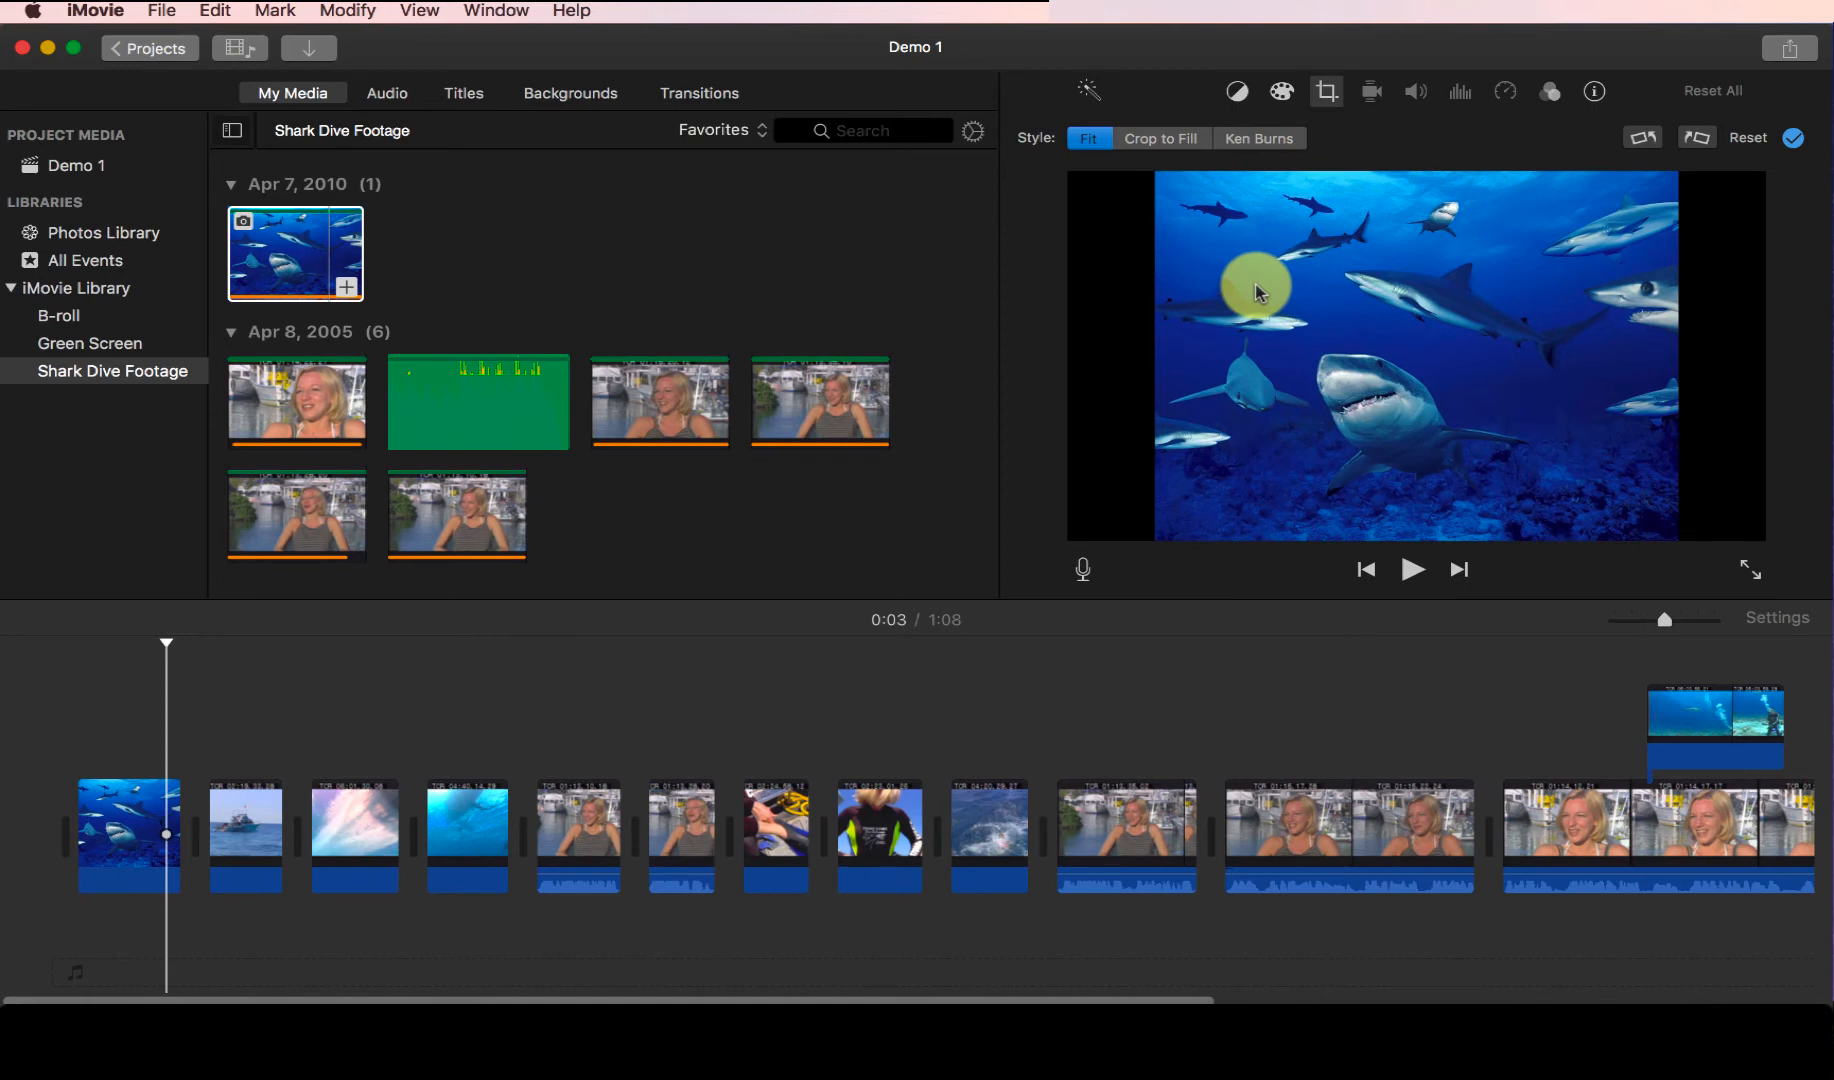
left_click(92, 660)
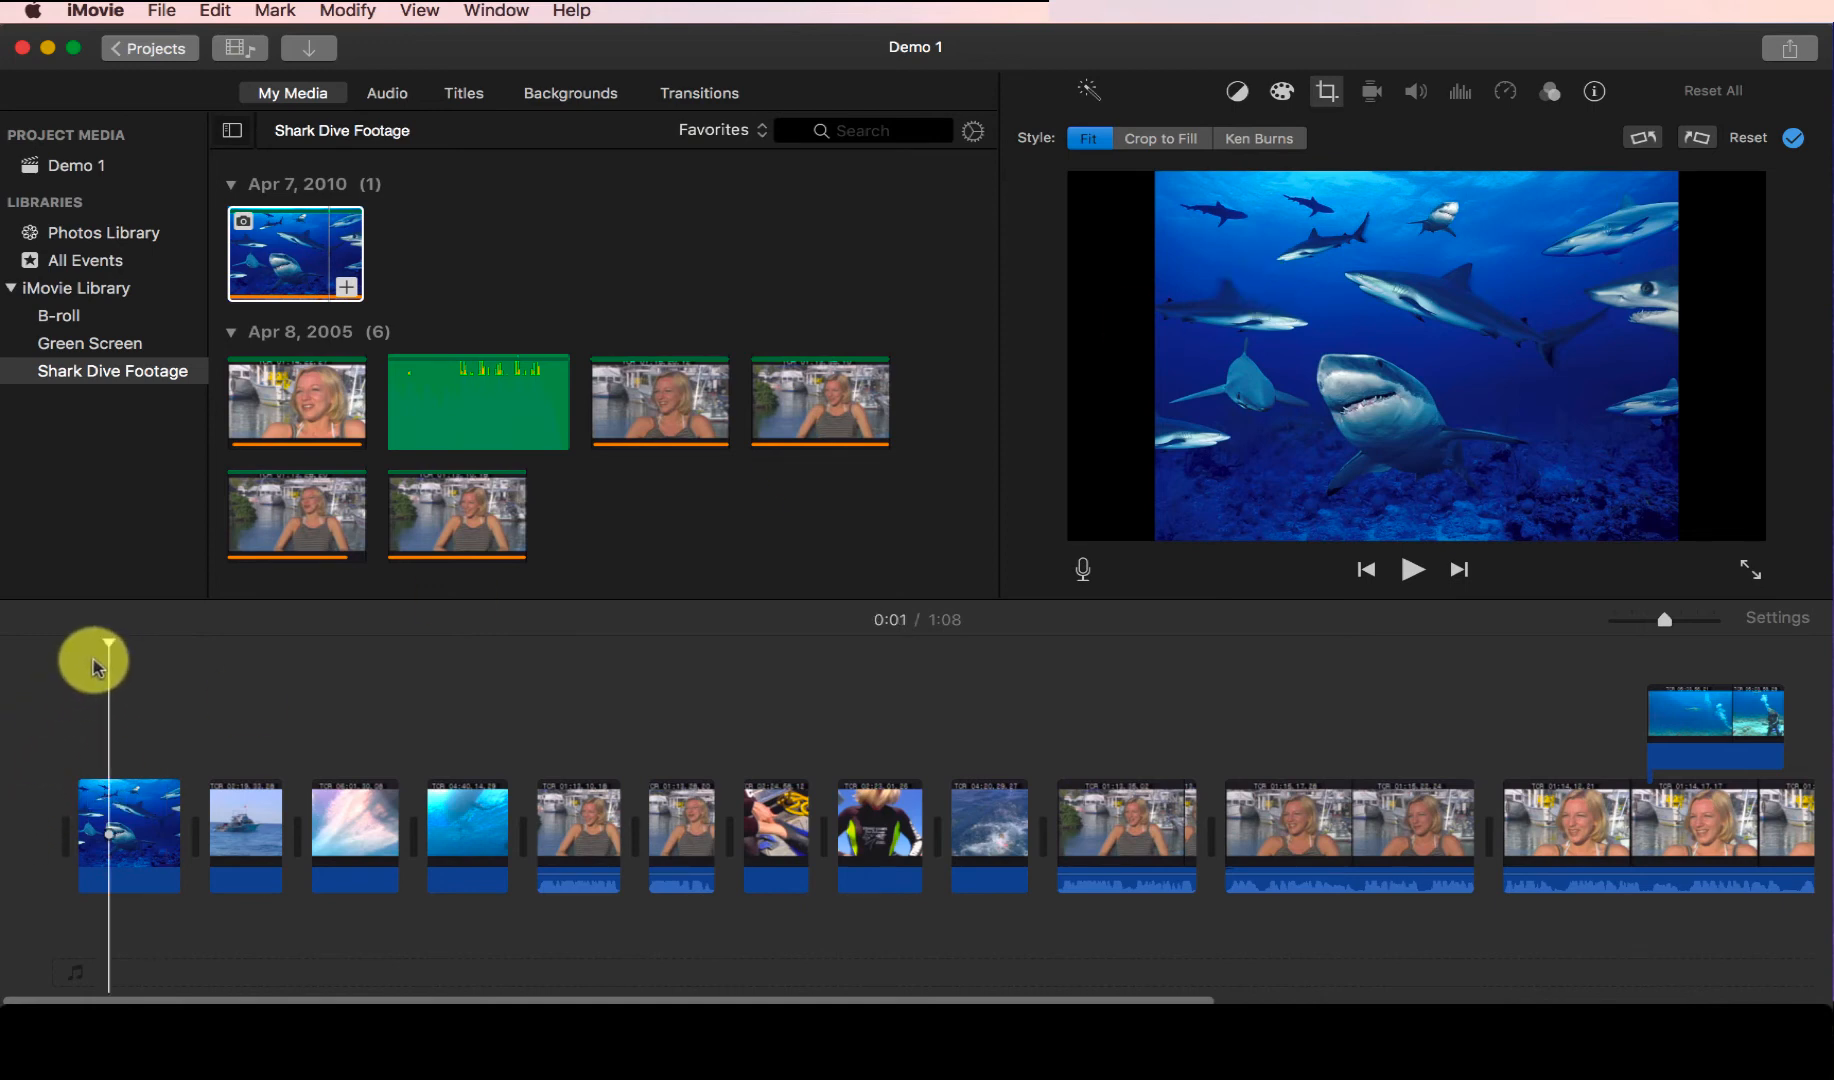
key("space")
key("space")
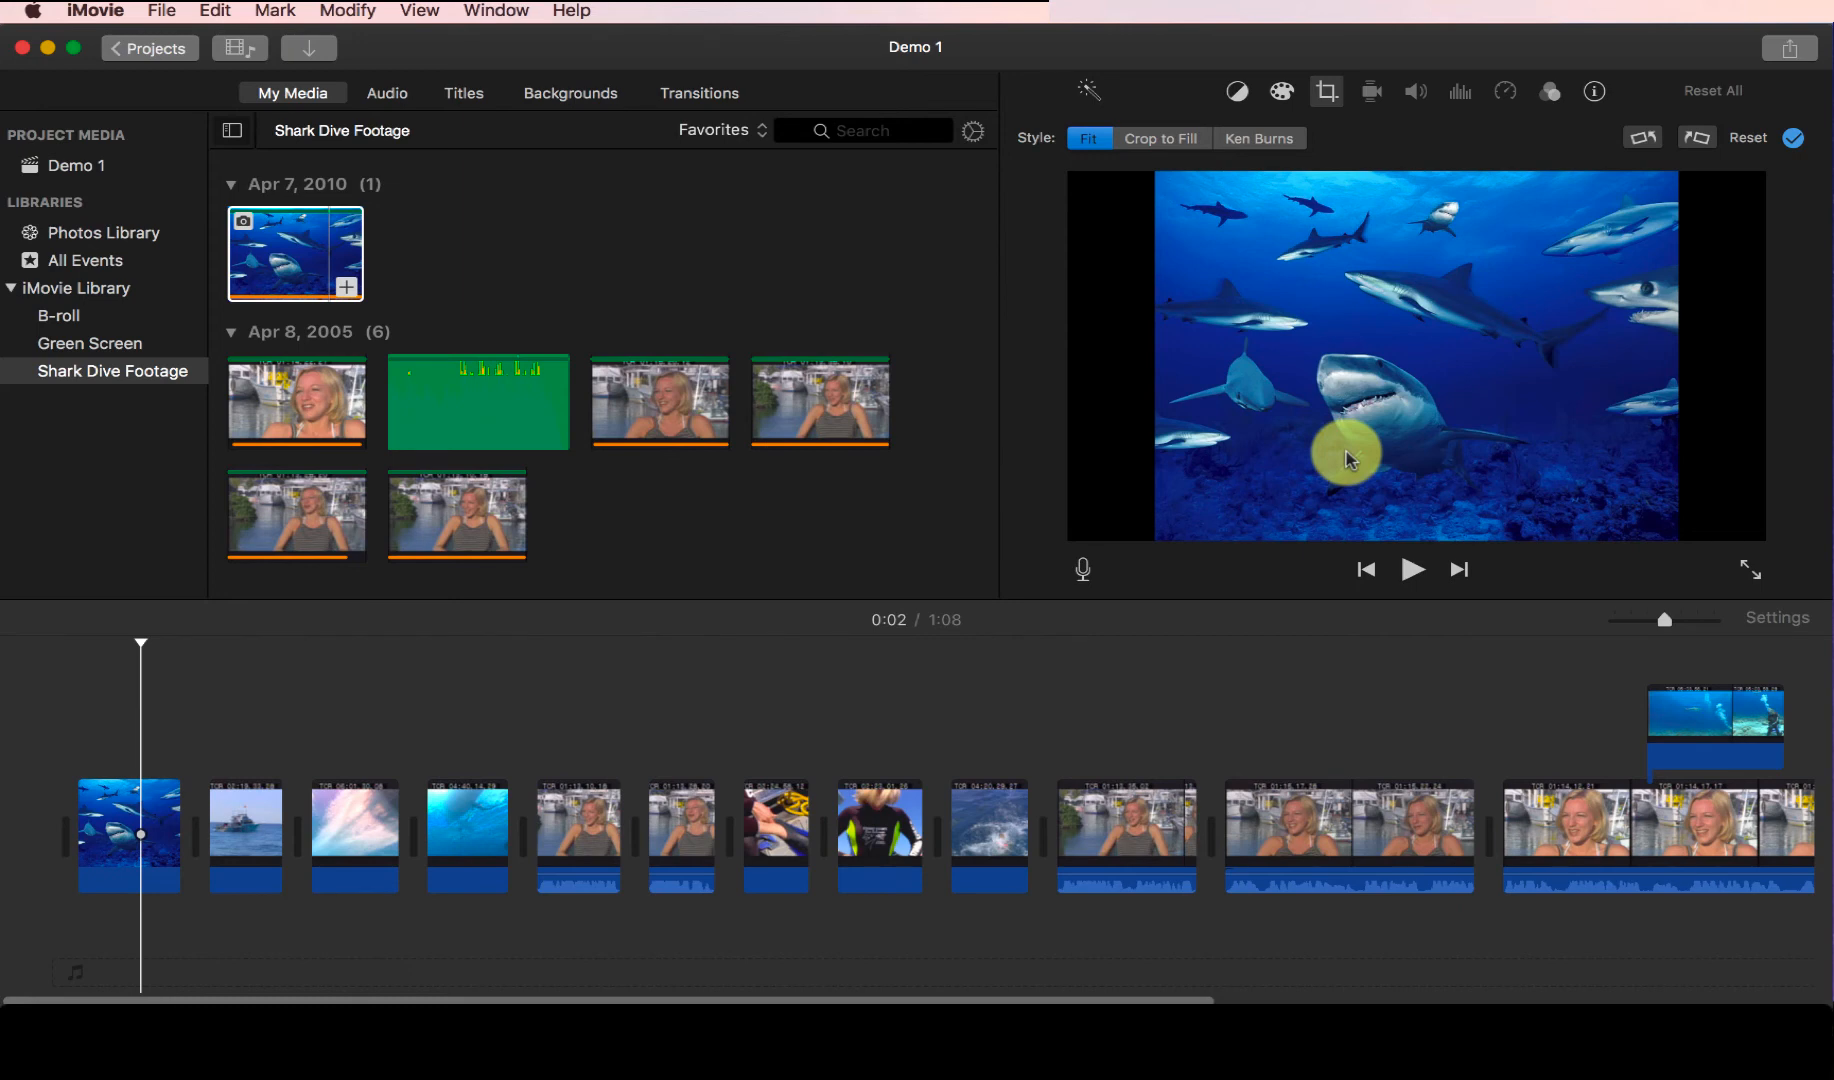
Apply Crop to Fill to the shark photo, with the full-width crop frame placed at the photo's lower edge.
left_click(1157, 140)
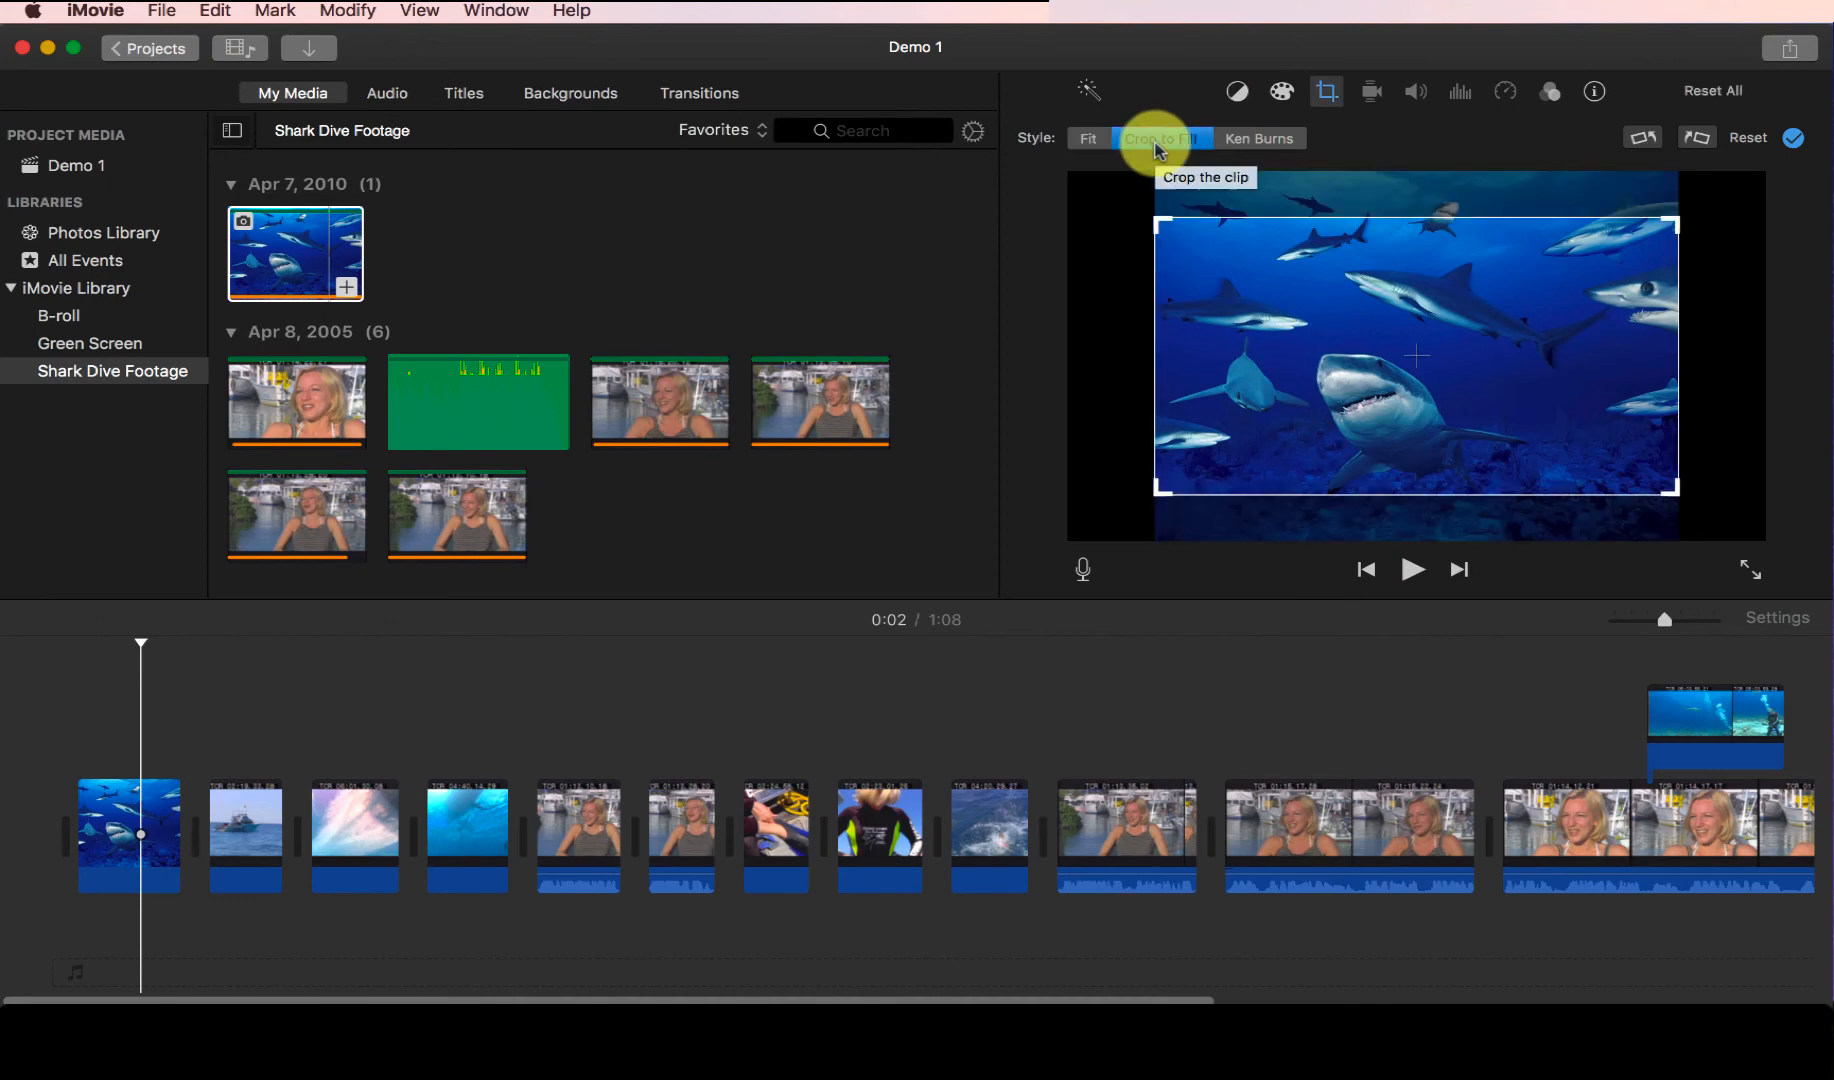
left_click_drag(1198, 338, 1207, 318)
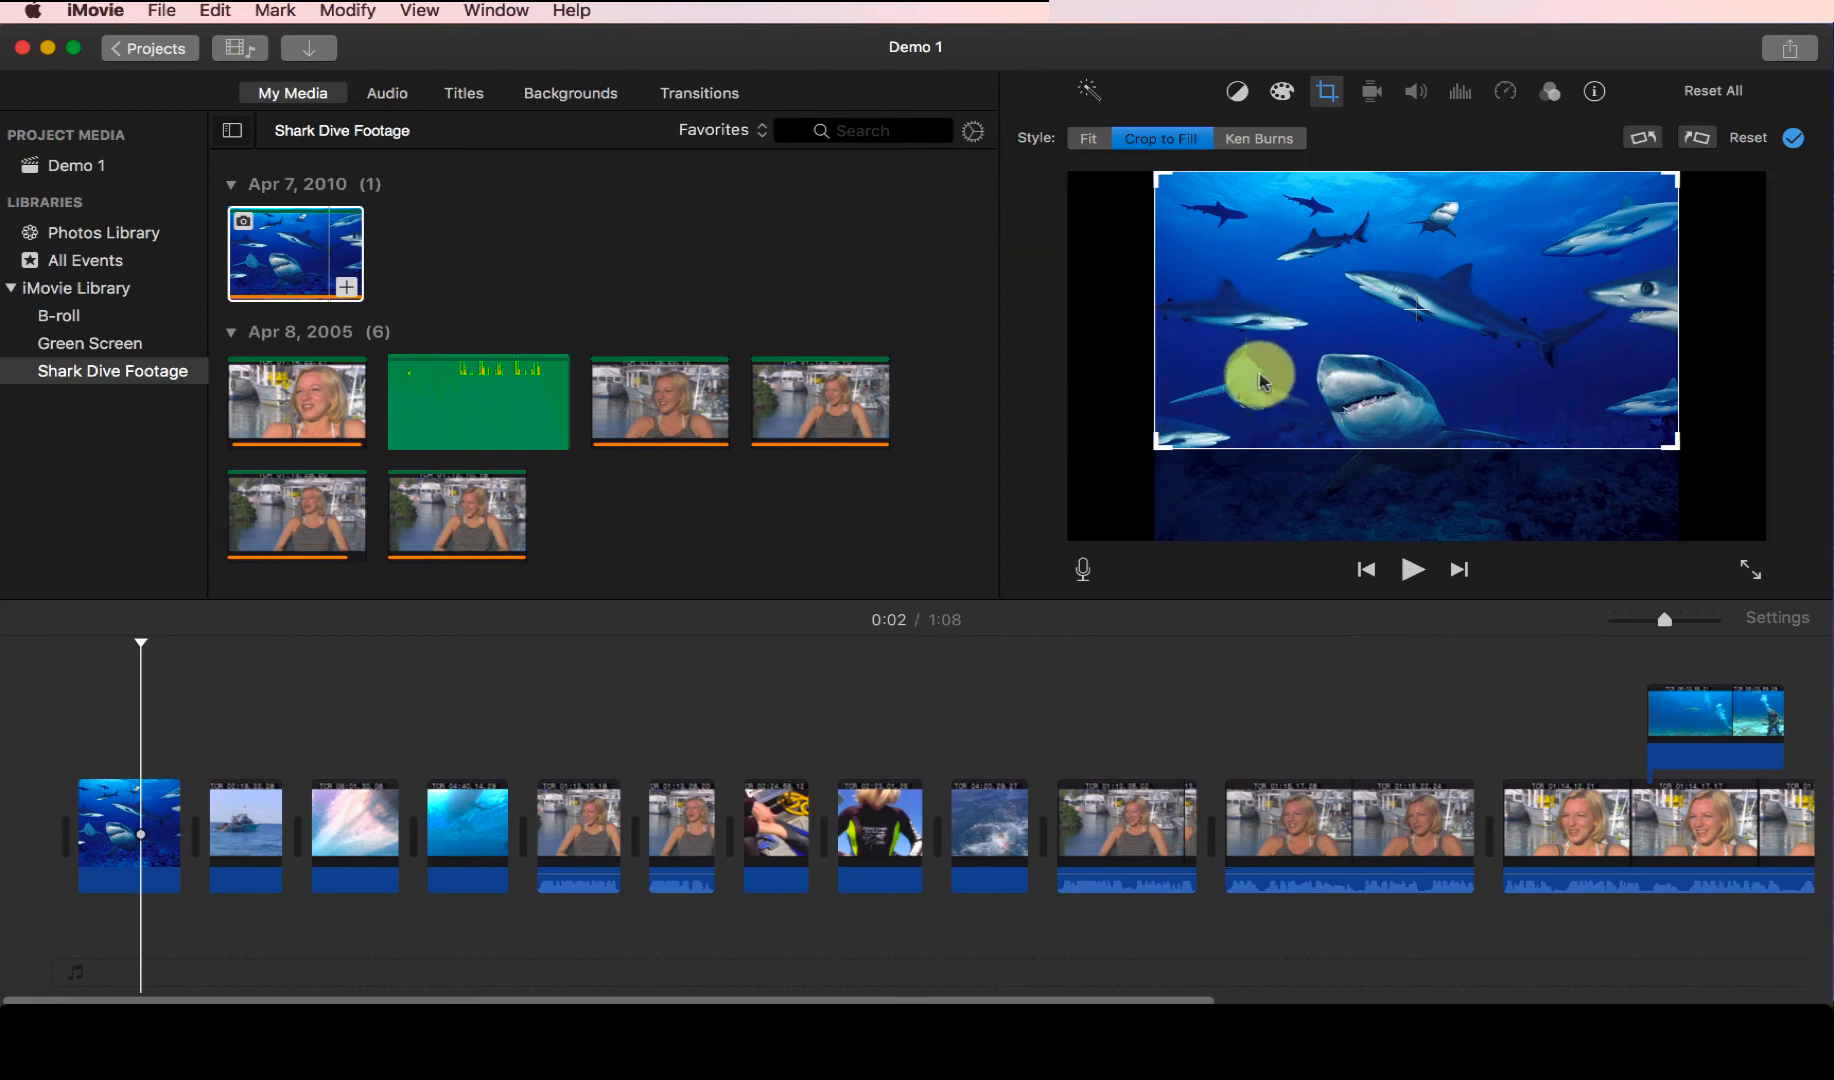
left_click_drag(1257, 373, 1262, 452)
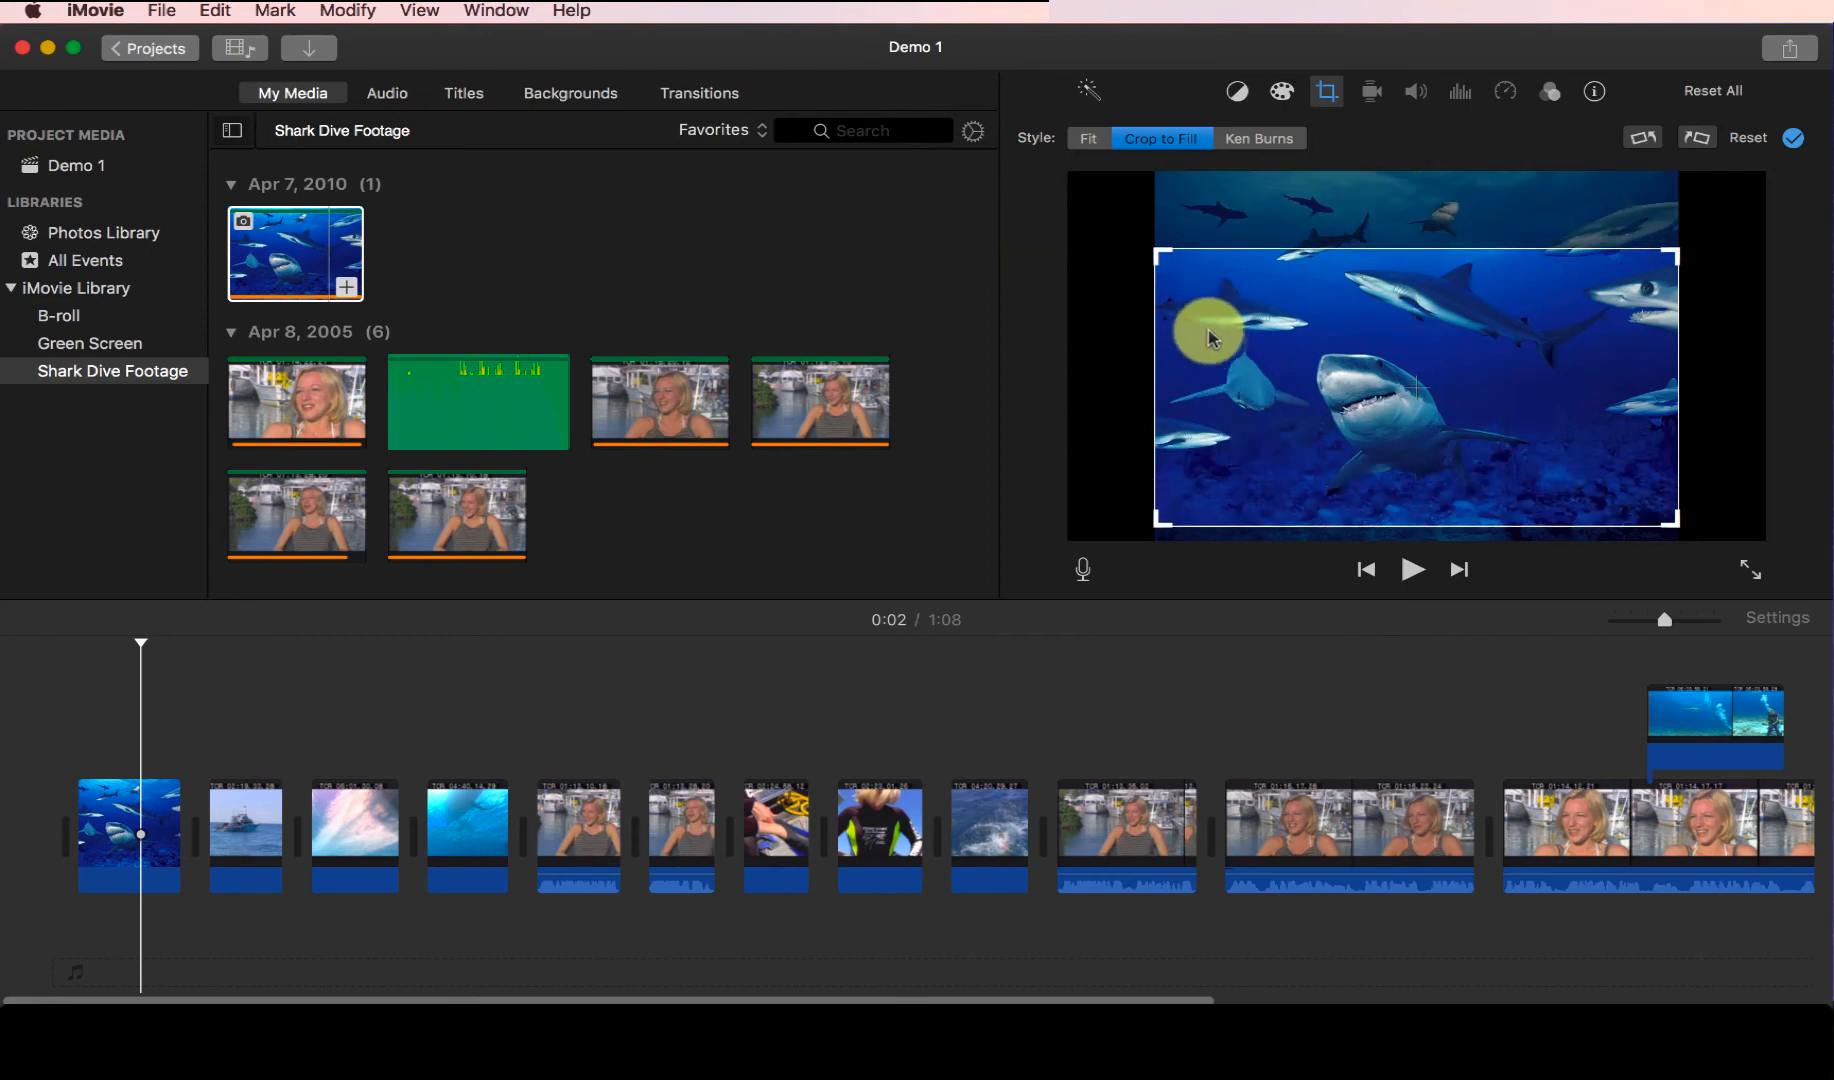
left_click_drag(1160, 262, 1170, 310)
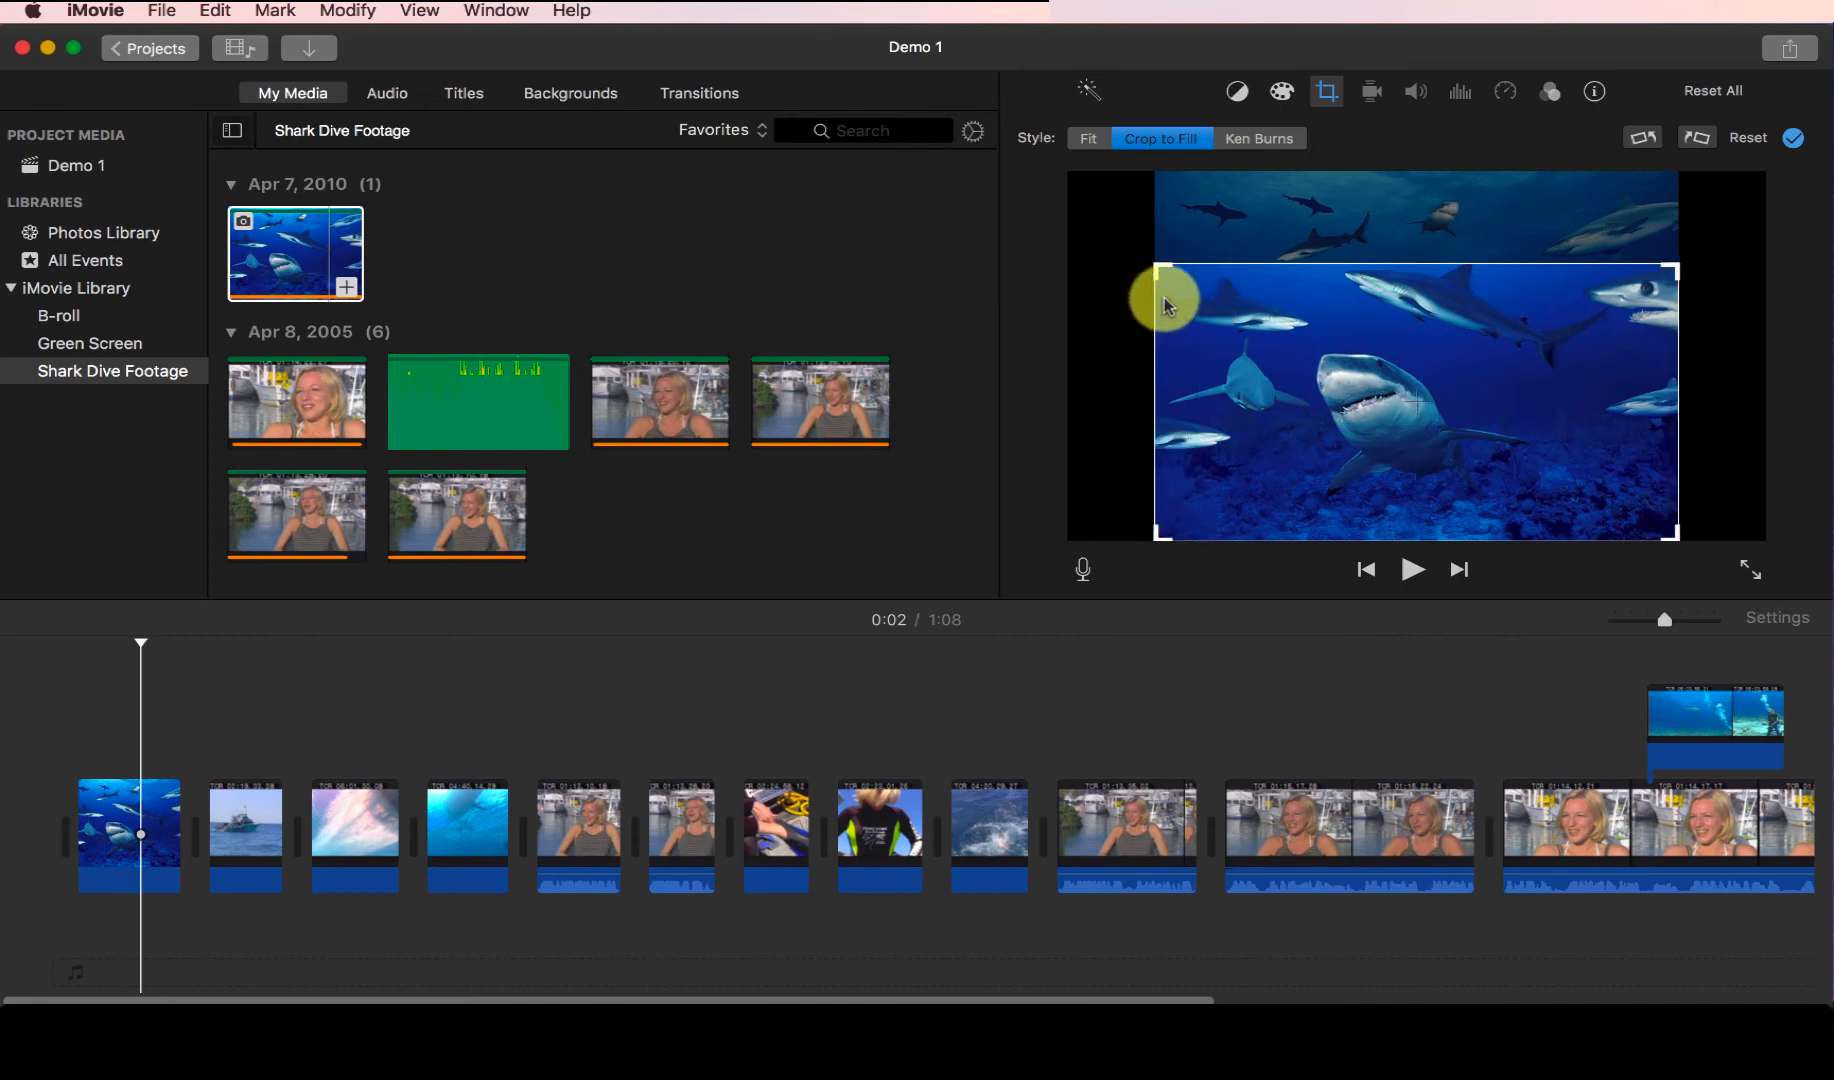
left_click(1794, 139)
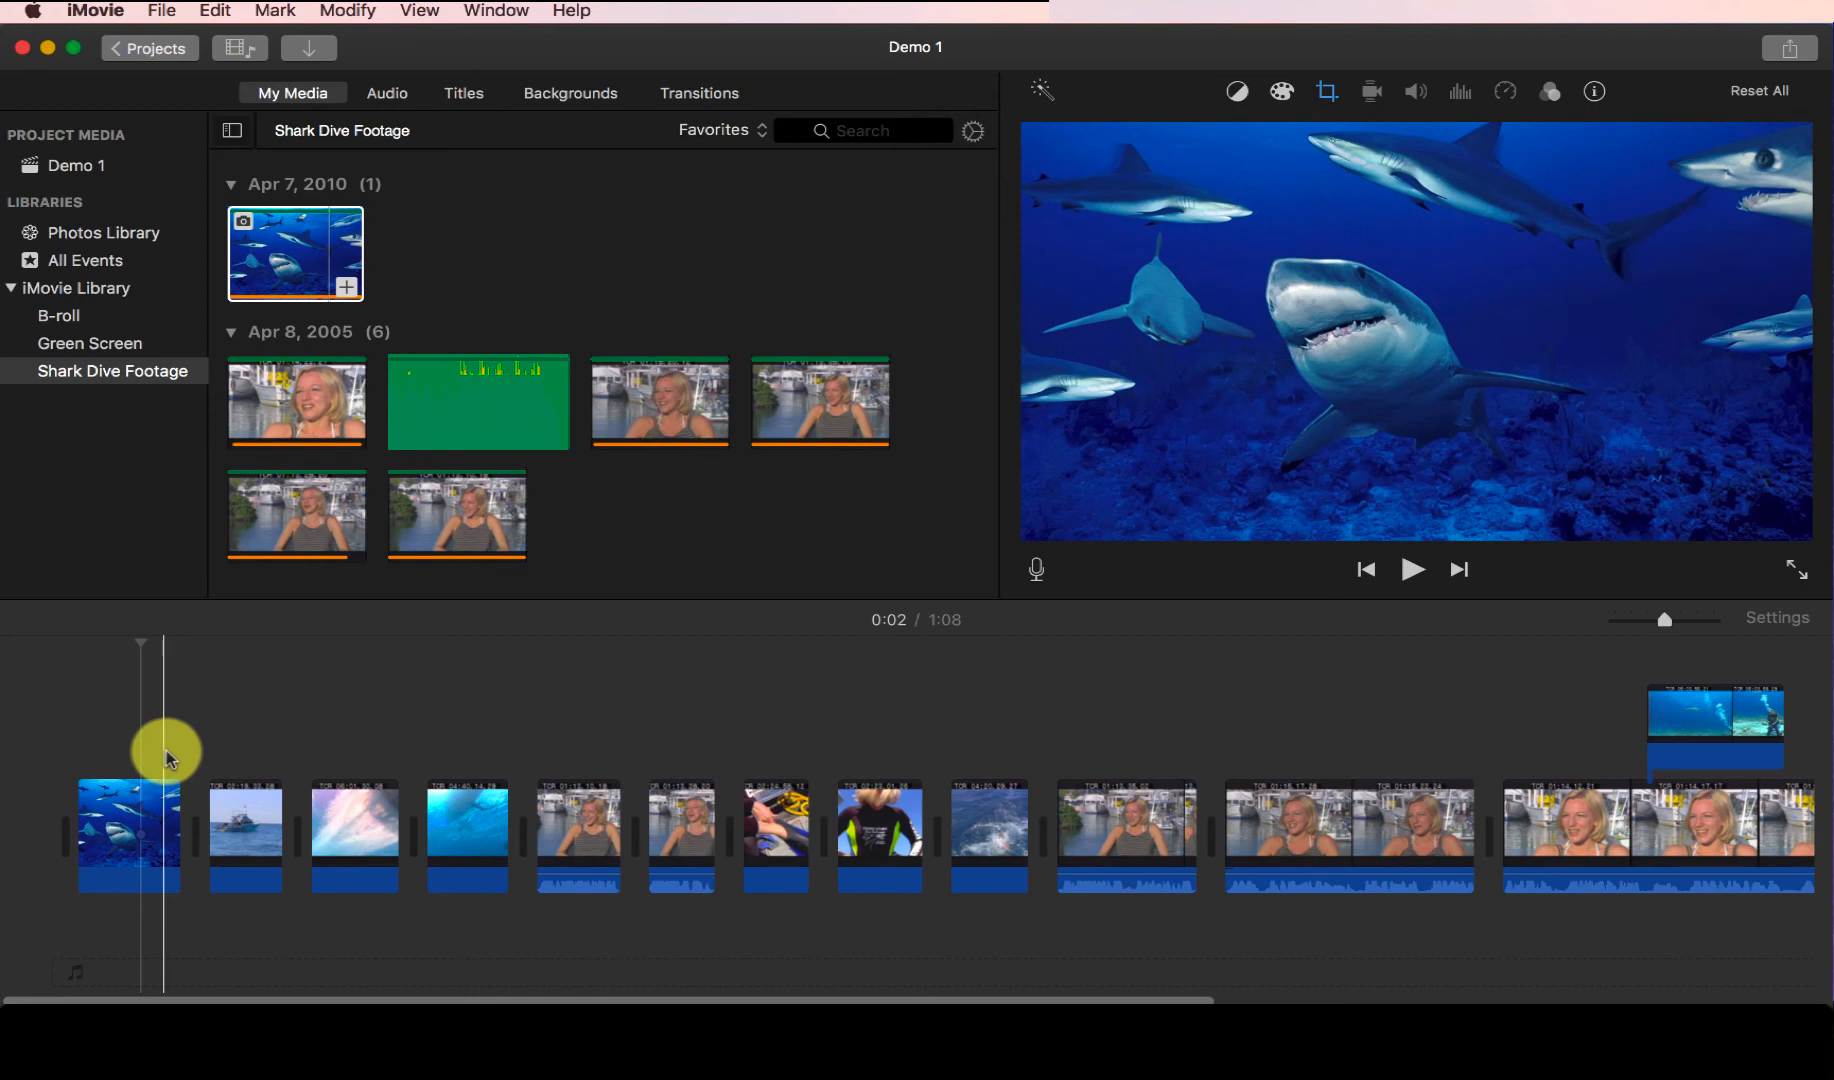
Apply the Ken Burns crop style to the boat clip and preview the movement from the clip's start.
left_click(238, 752)
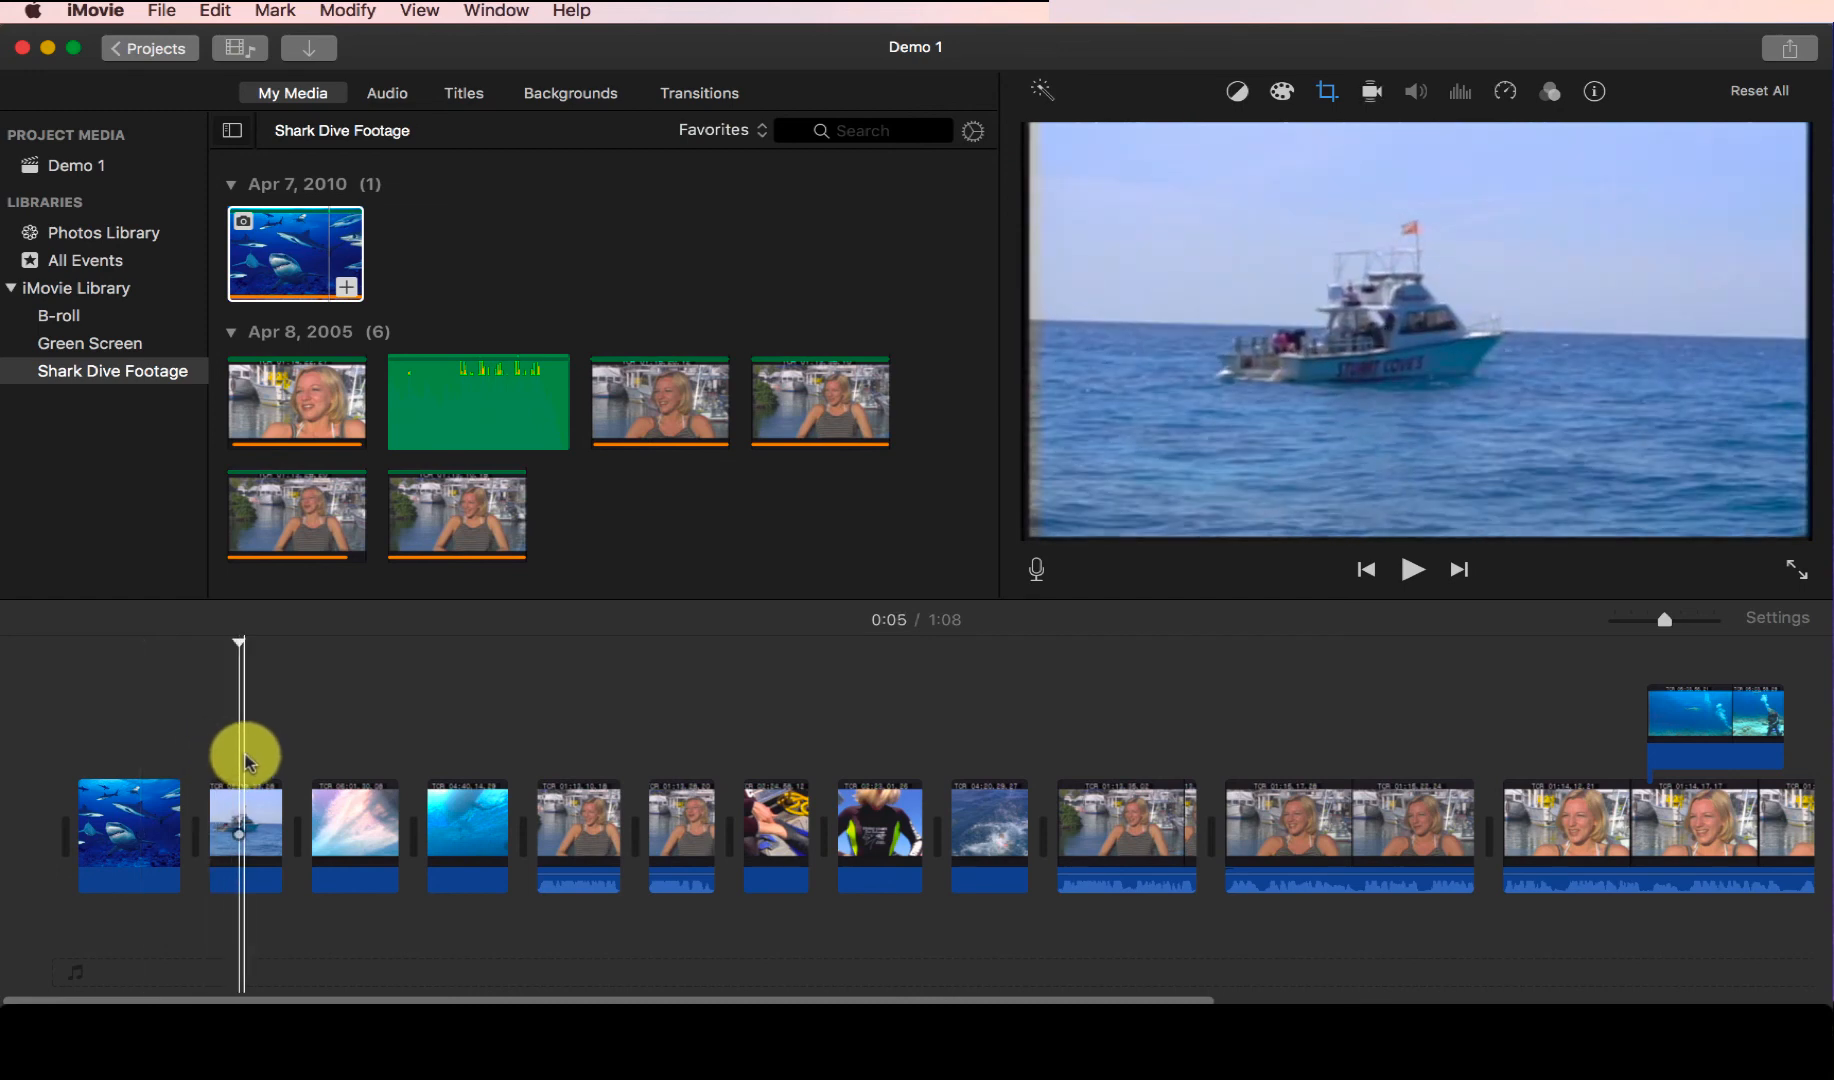
left_click(1328, 96)
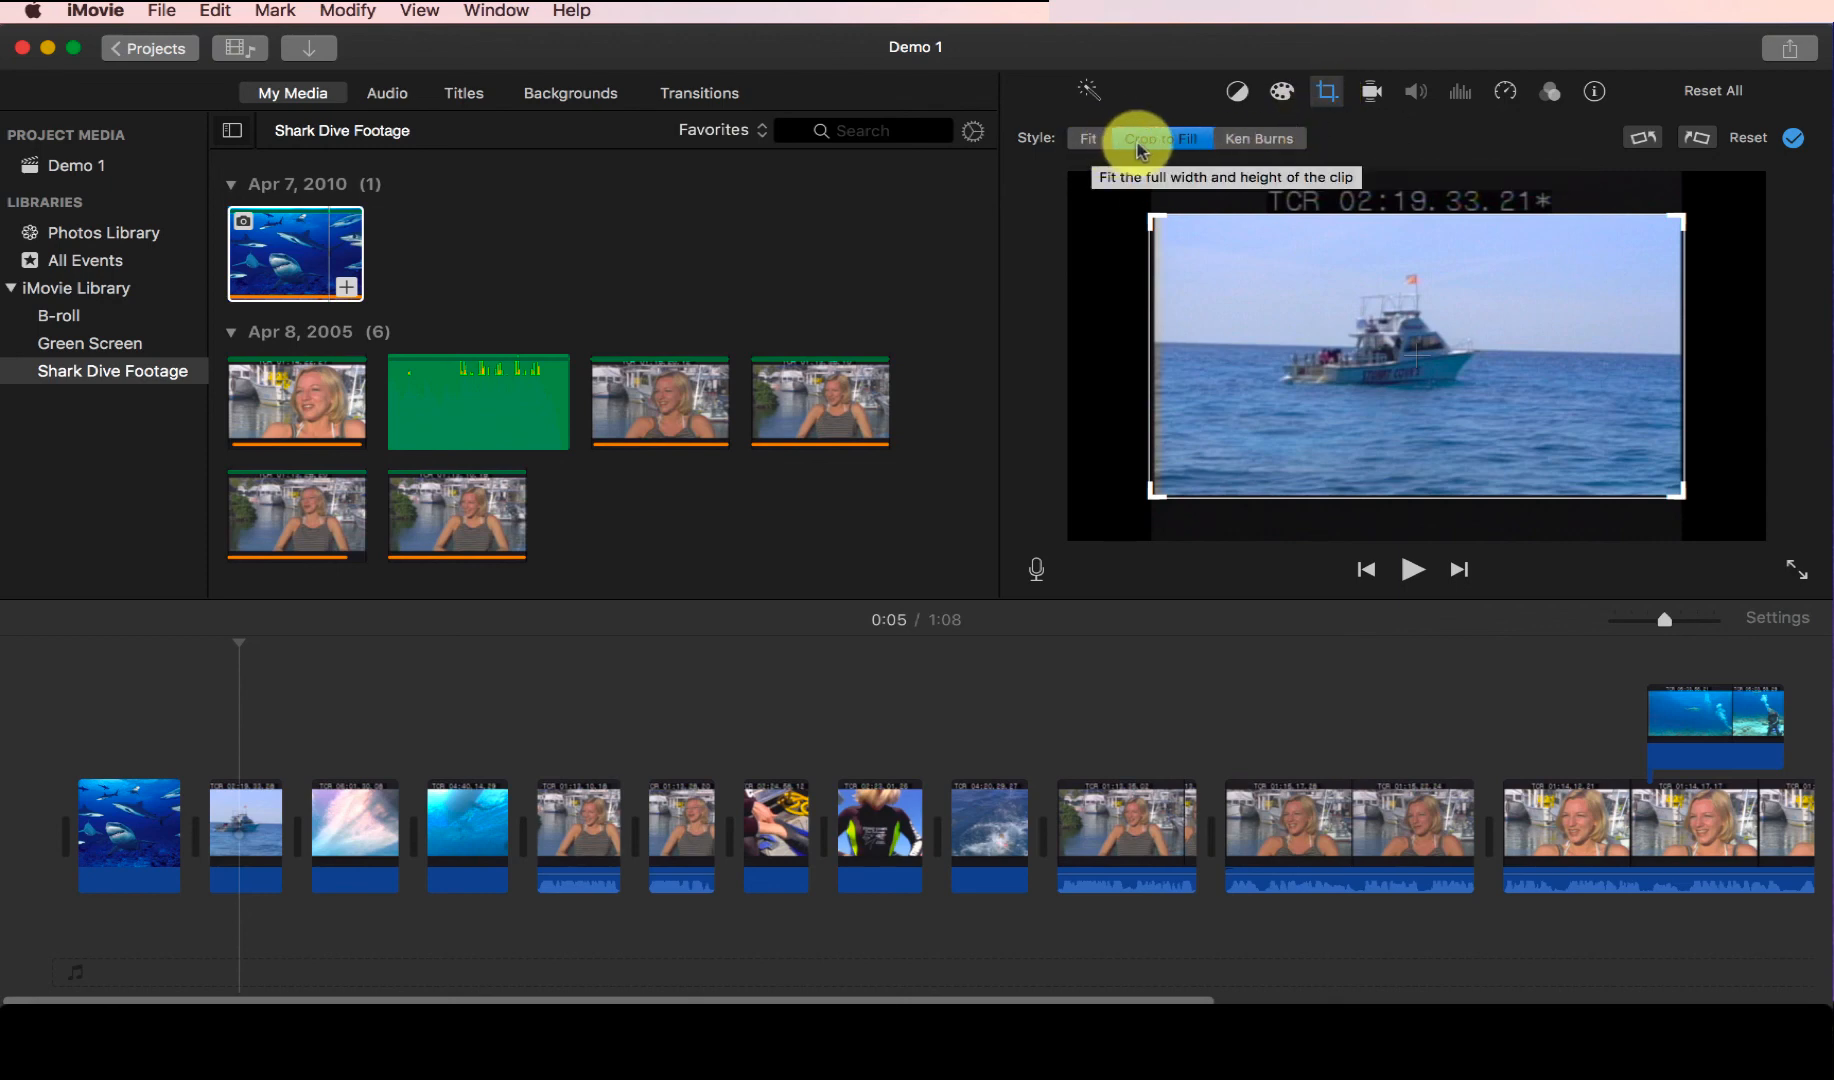
left_click(1258, 145)
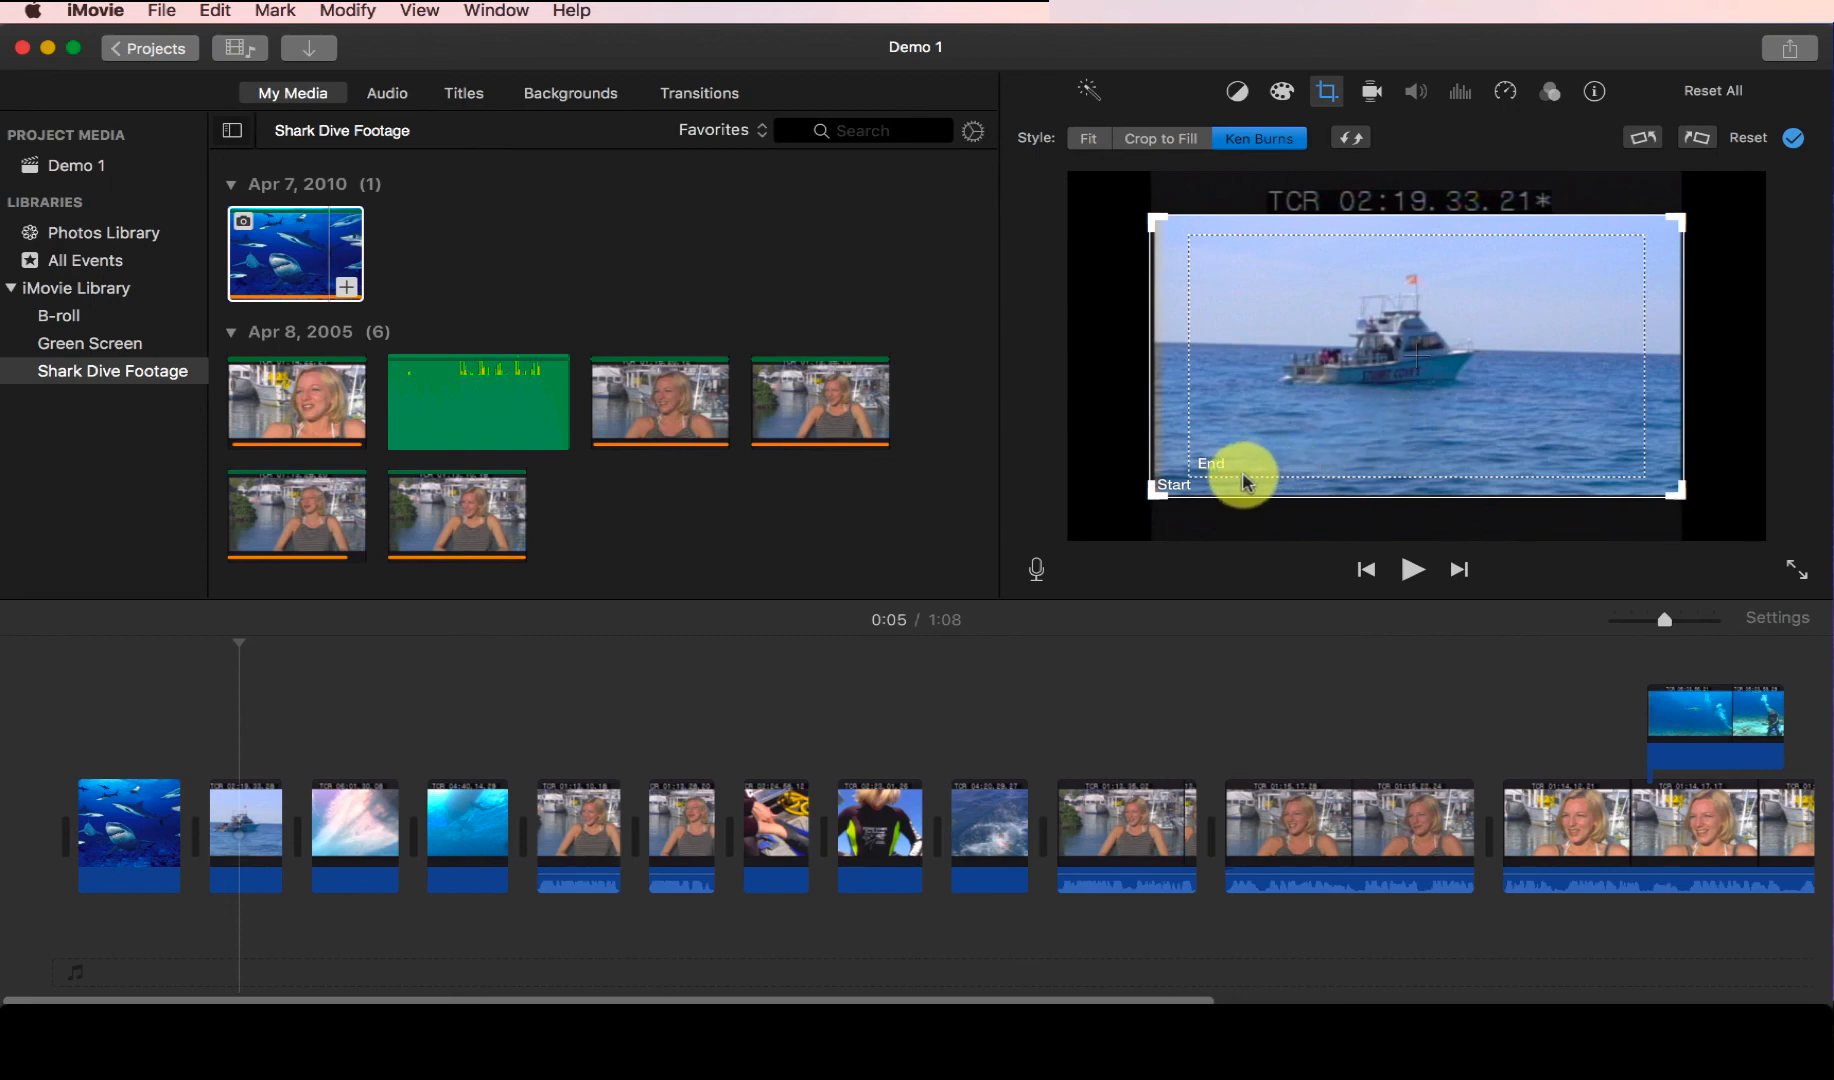
left_click(209, 643)
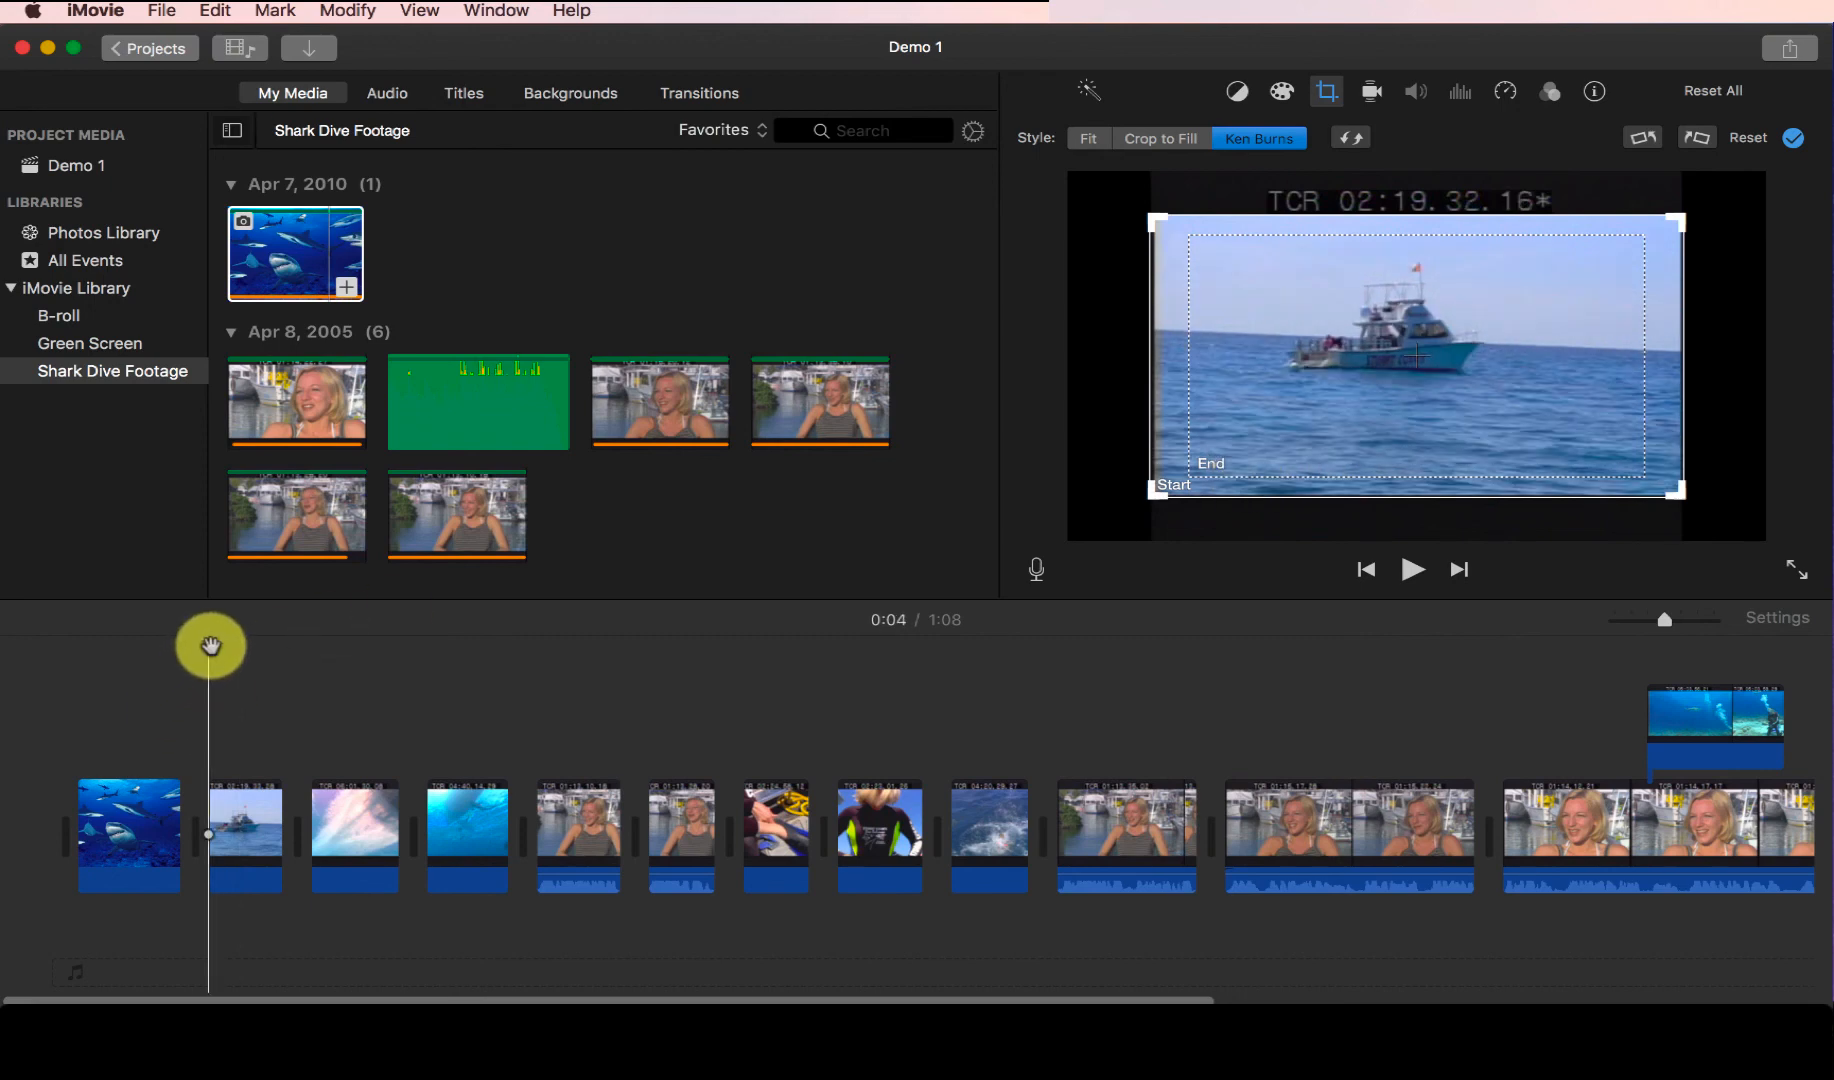
key("space")
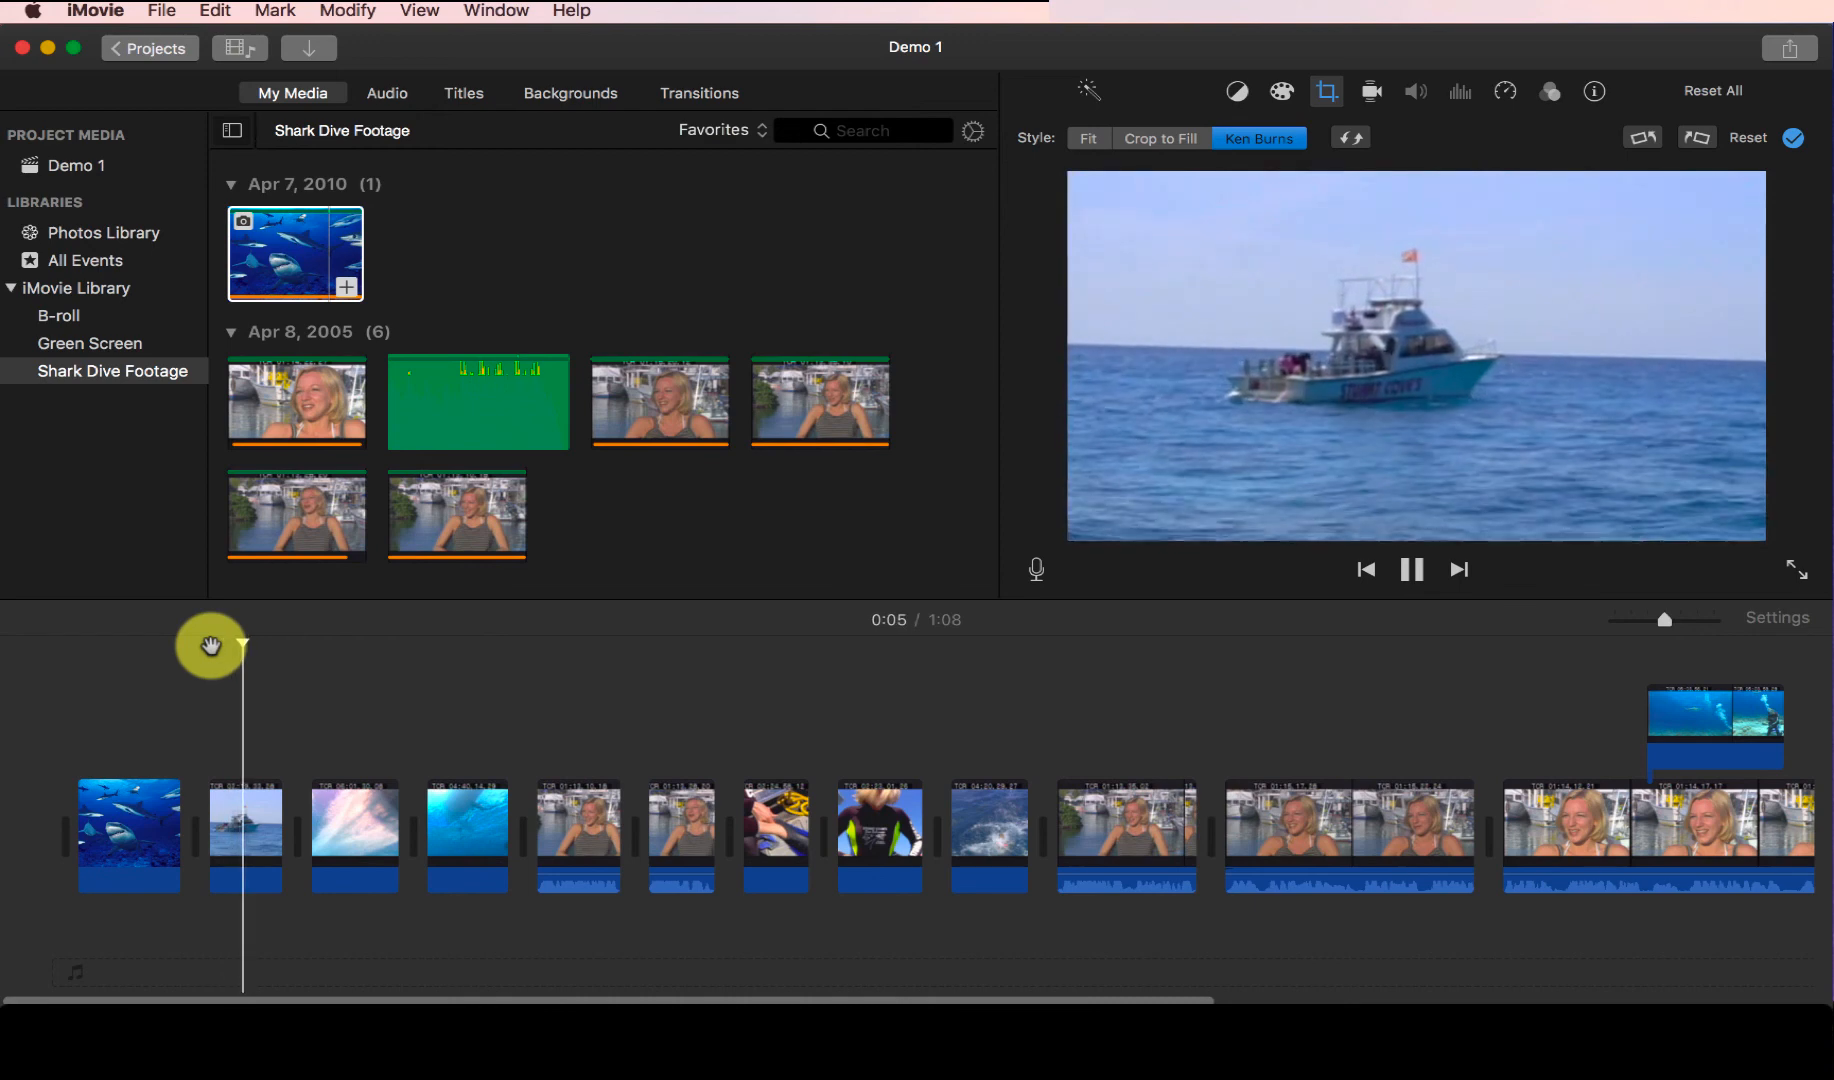
key("space")
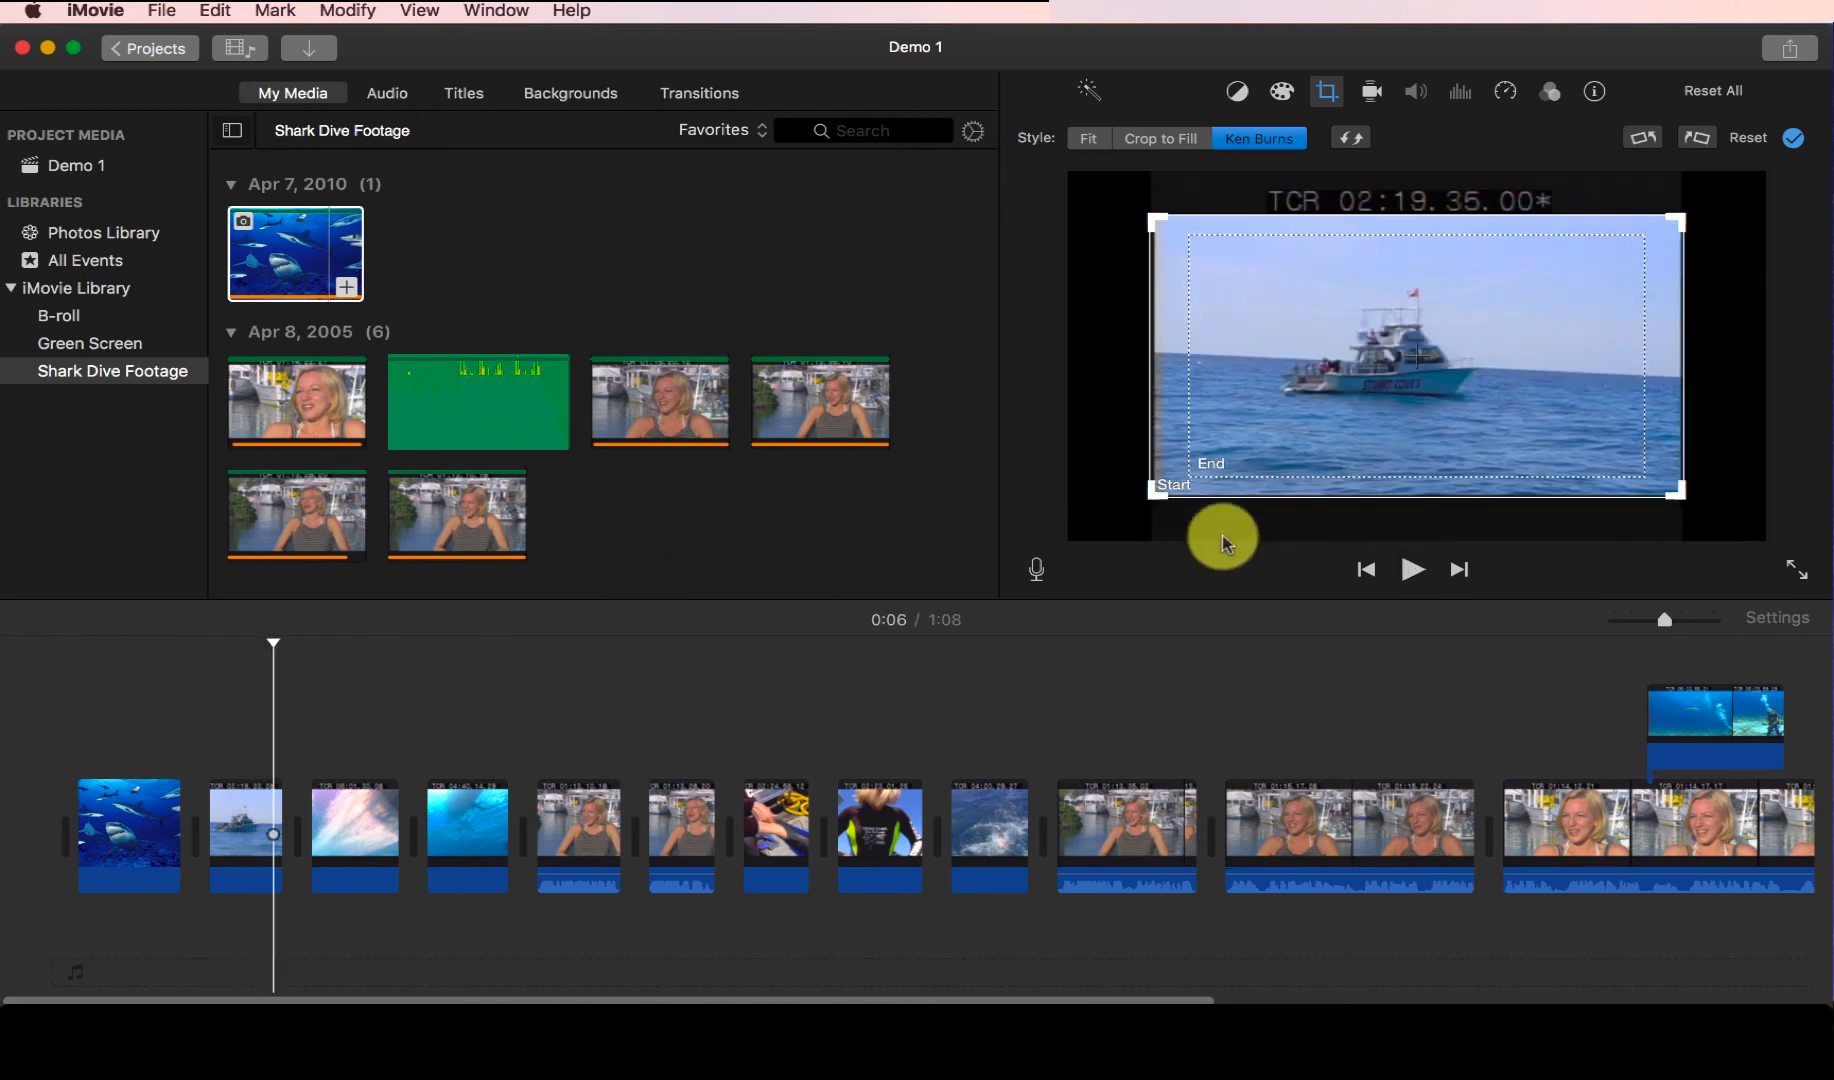